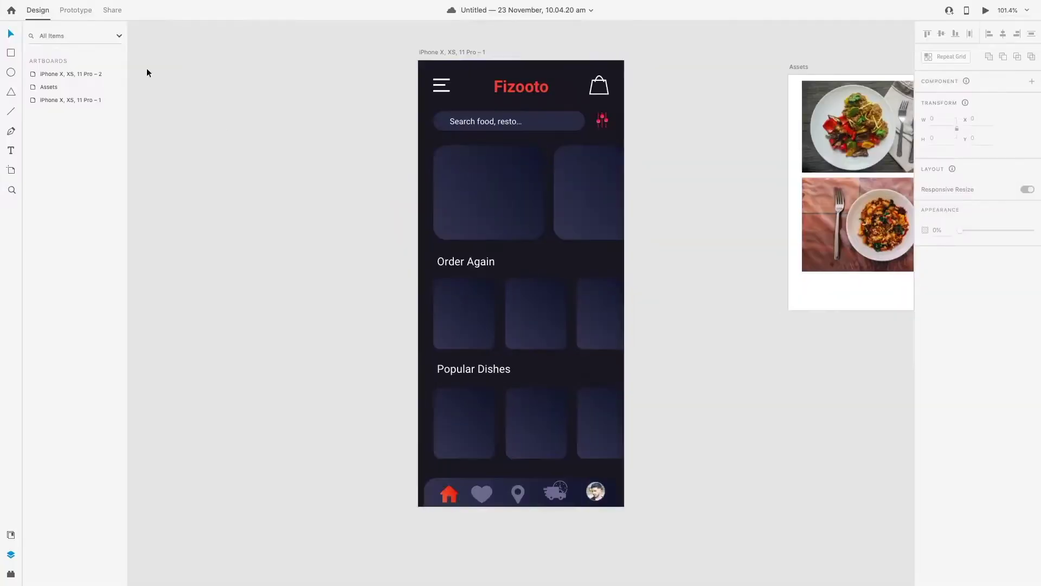
Step: Draw a white rectangle over the first large card, round its top corners by 24, and fit it to 202 × 137
mouse_move(404, 145)
mouse_down()
mouse_move(524, 211)
mouse_move(501, 207)
mouse_up()
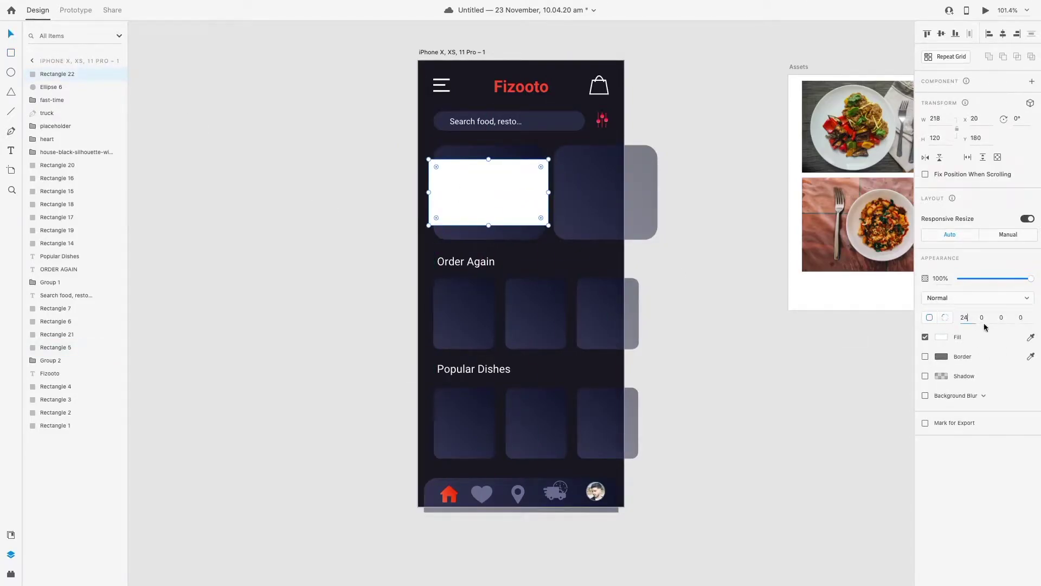
drag(492, 168, 500, 208)
scroll(496, 184, up, 2)
drag(350, 206, 367, 207)
Step: Duplicate the white rounded-top rectangle onto the second large card
drag(458, 209, 722, 173)
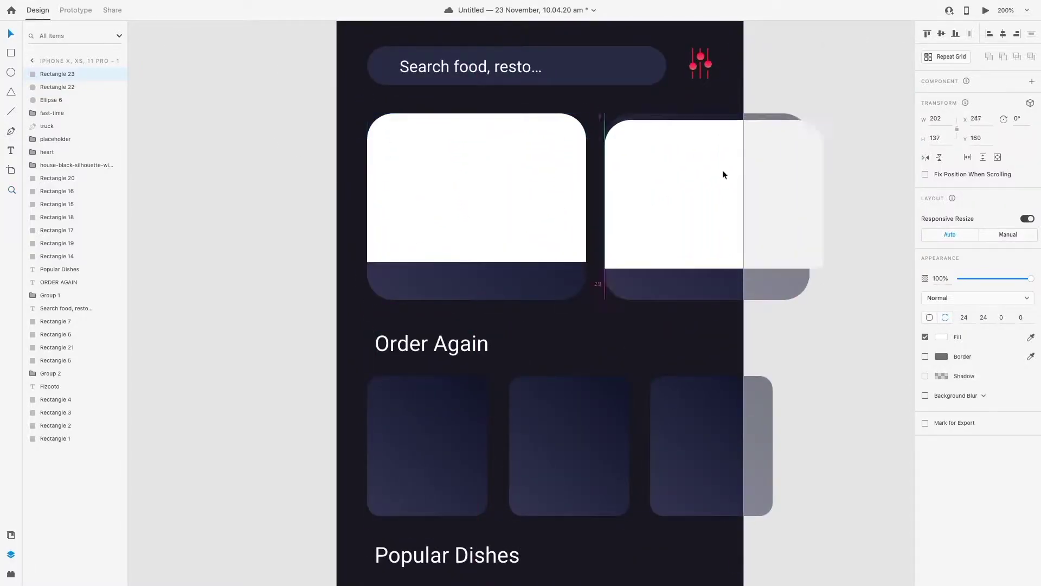
click(849, 157)
click(1006, 52)
Step: Copy the restaurant counter photo from the Assets artboard and position it over the first card's white rectangle
scroll(521, 293, right, 5)
alt+drag(810, 293, 268, 209)
scroll(288, 256, up, 2)
drag(174, 179, 165, 168)
key(Down)
key(Down)
key(Down)
key(Down)
key(Right)
click(71, 93)
right_click(69, 91)
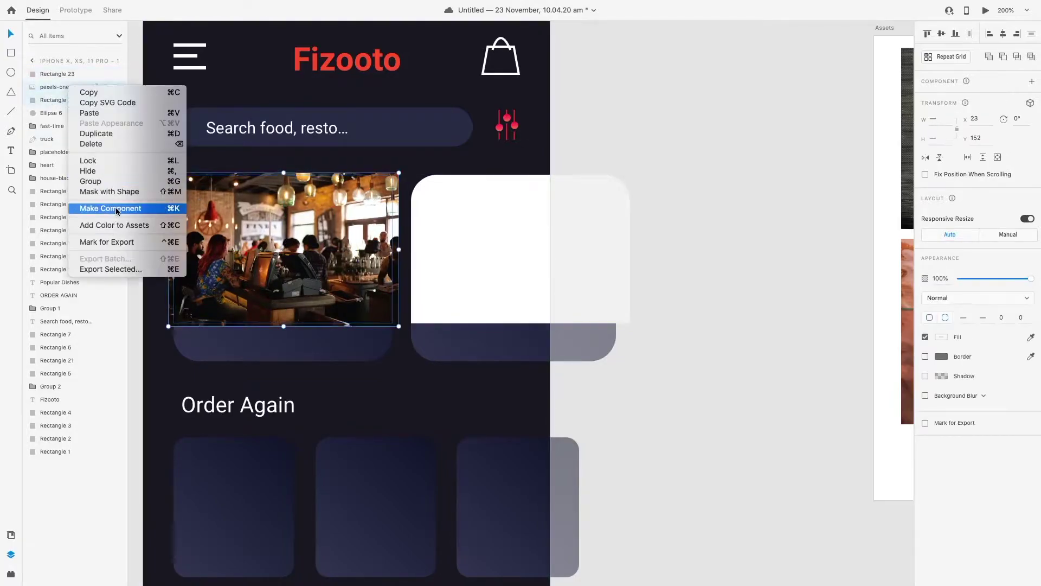
click(116, 212)
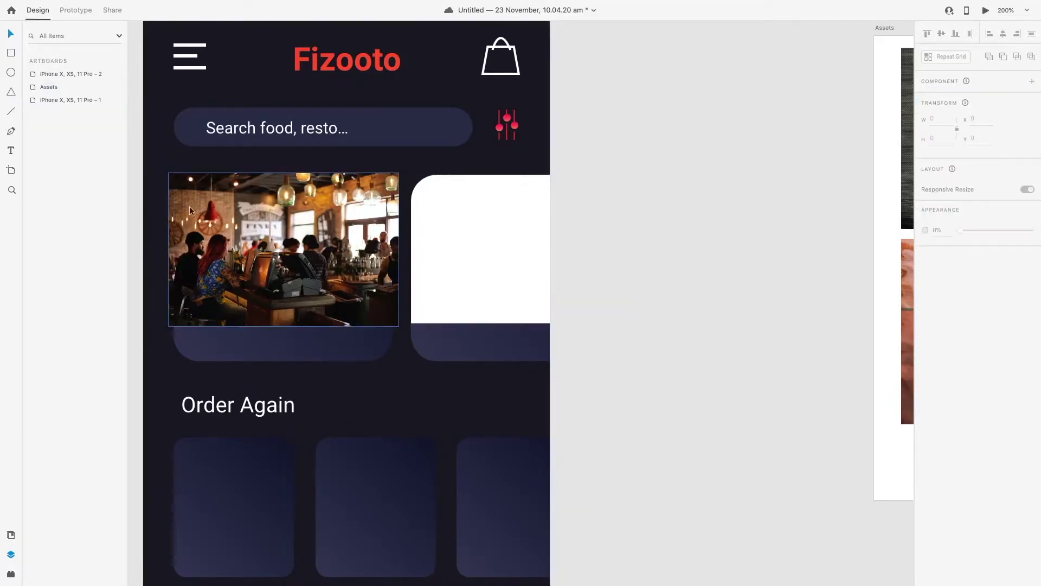
key(Escape)
Step: Mask the restaurant counter photo with the white rectangle on the first large card
key(ctrl+3)
key(ctrl+2)
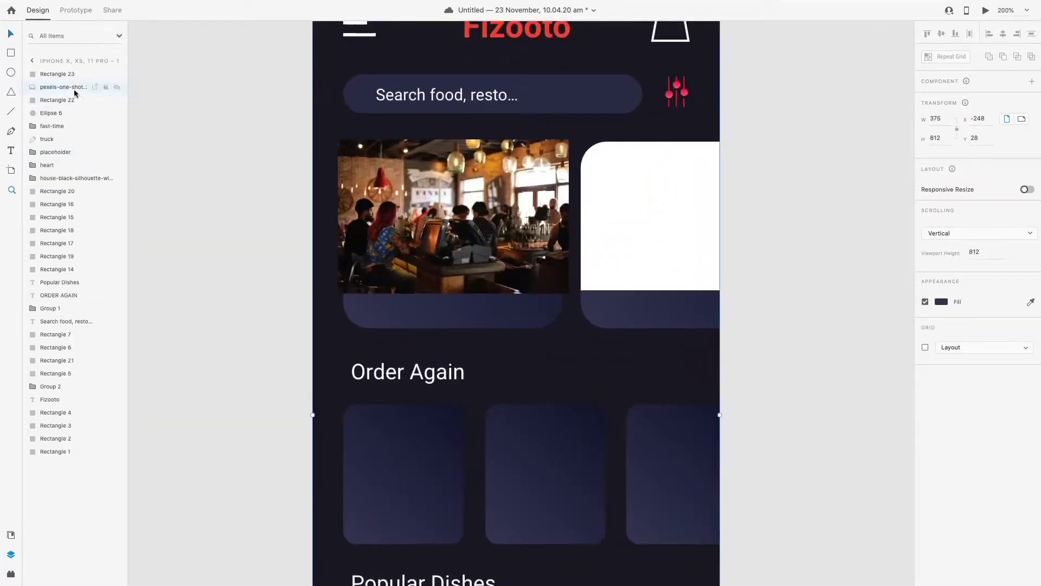
click(74, 93)
right_click(71, 90)
click(129, 195)
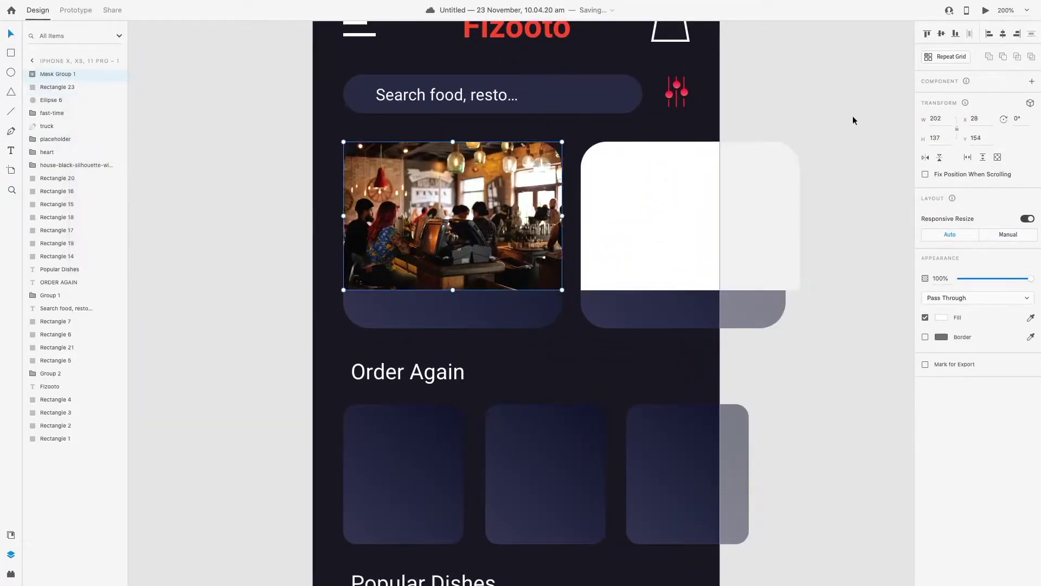
click(858, 102)
Step: Bring the overhead restaurant photo from the Assets artboard to the second large card and size it over the white rectangle
scroll(862, 125, right, 5)
scroll(926, 526, right, 10)
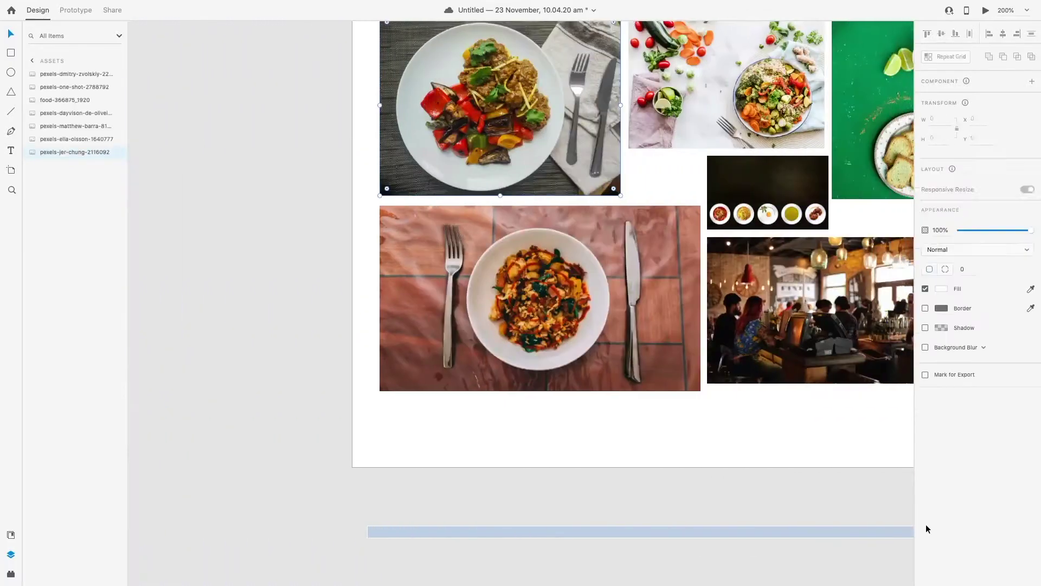
scroll(772, 172, left, 8)
drag(815, 270, 505, 216)
double_click(538, 268)
drag(569, 224, 578, 214)
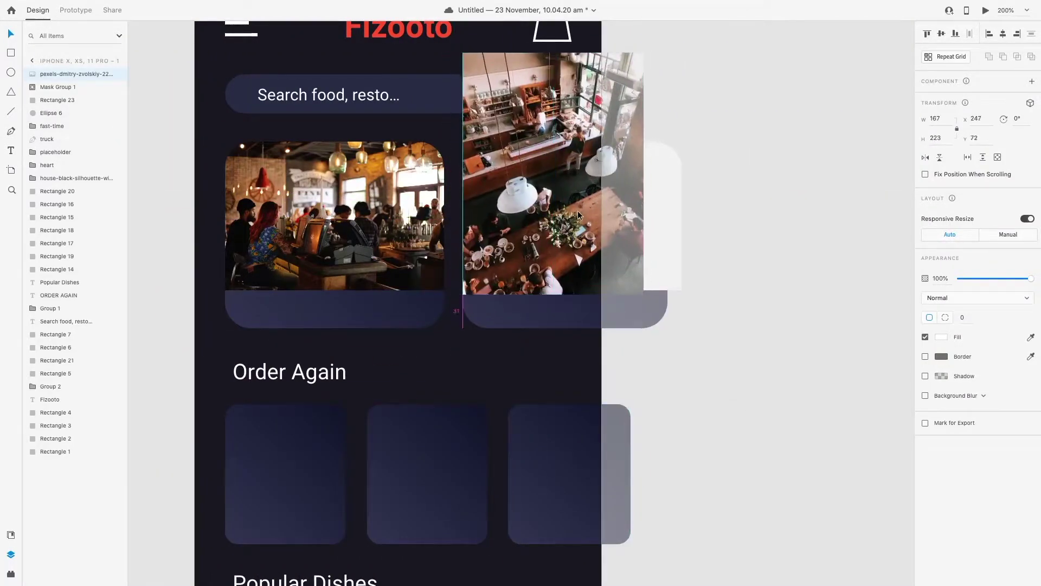
drag(644, 297, 628, 277)
drag(557, 147, 557, 182)
Step: Mask the overhead restaurant photo with the white rectangle on the second large card
right_click(58, 106)
click(102, 179)
key(Escape)
Step: Draw a borderless white 75 × 75 circle overlapping the upper edge of the first Order Again card
scroll(709, 315, down, 2)
scroll(290, 311, down, 3)
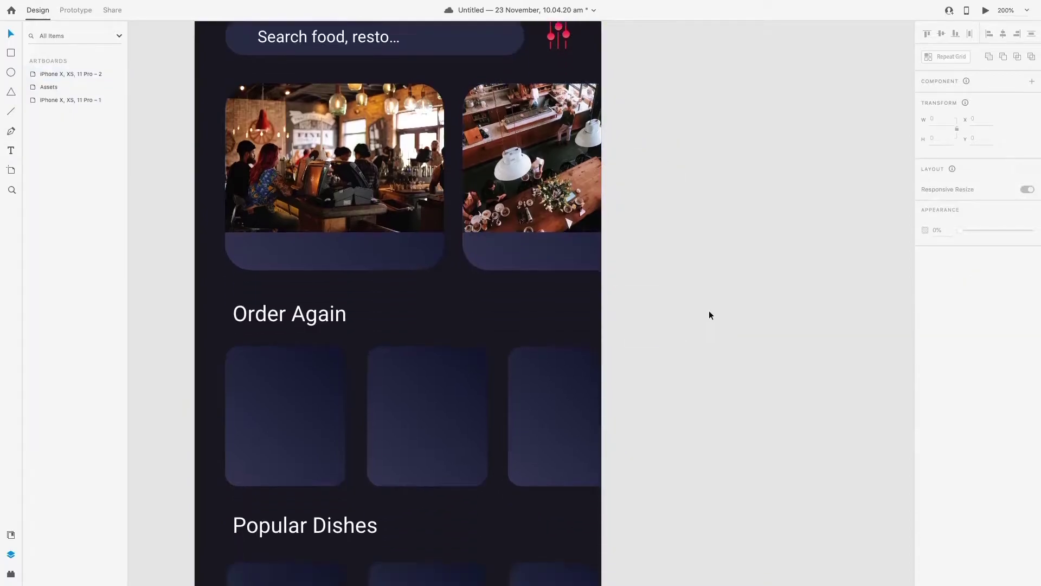
drag(247, 222, 329, 353)
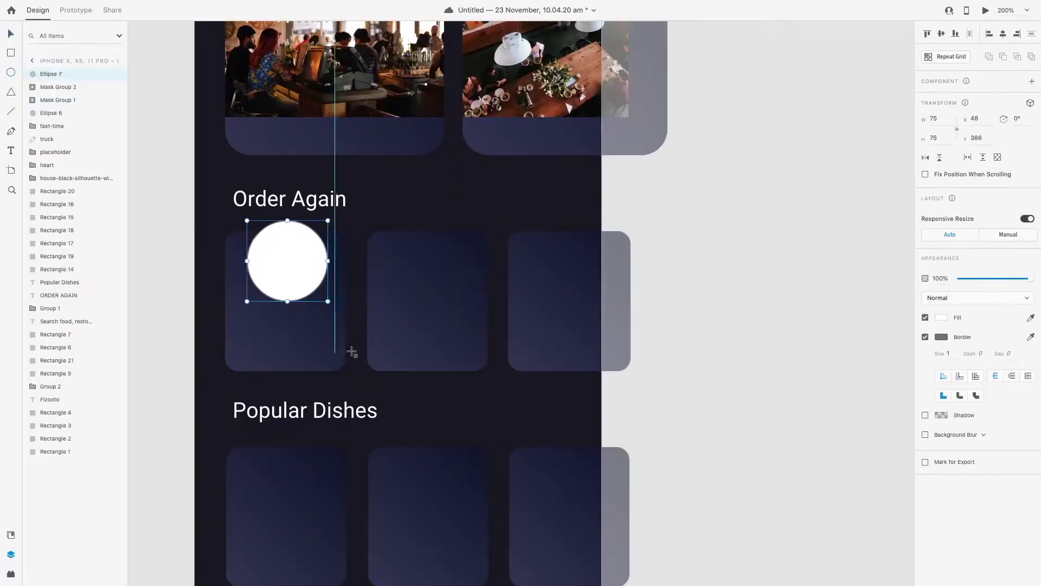
shift+click(280, 269)
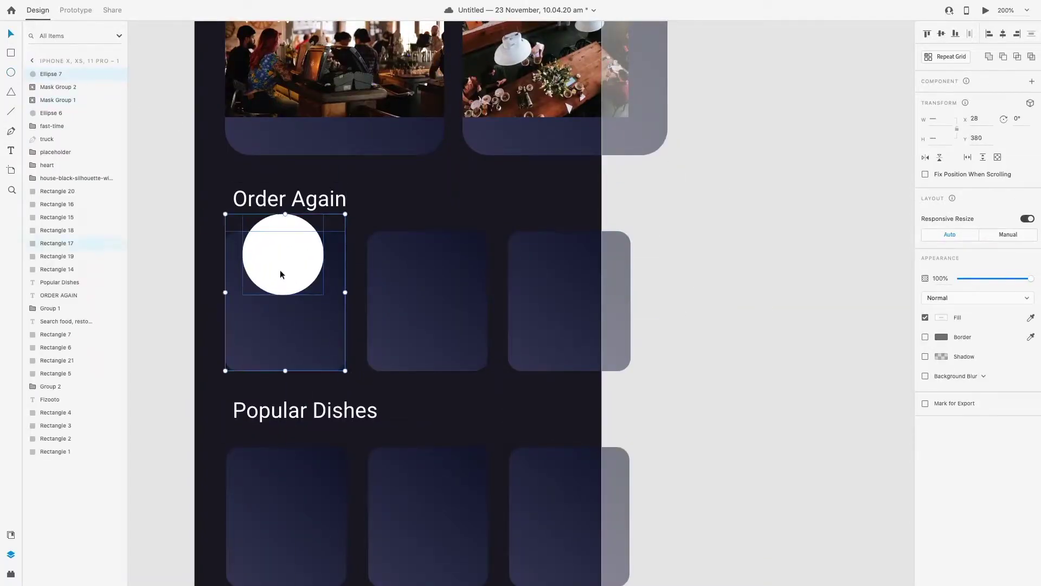
Step: Shift the first Order Again card and its circle slightly down, with the circle centred horizontally on the card
drag(280, 269, 308, 353)
click(279, 256)
click(646, 306)
click(295, 272)
key(Escape)
click(313, 322)
shift+click(286, 260)
key(Escape)
Step: Copy the white circle onto the other two Order Again cards and all three Popular Dishes cards, centred on each
drag(285, 261, 427, 252)
drag(429, 251, 560, 256)
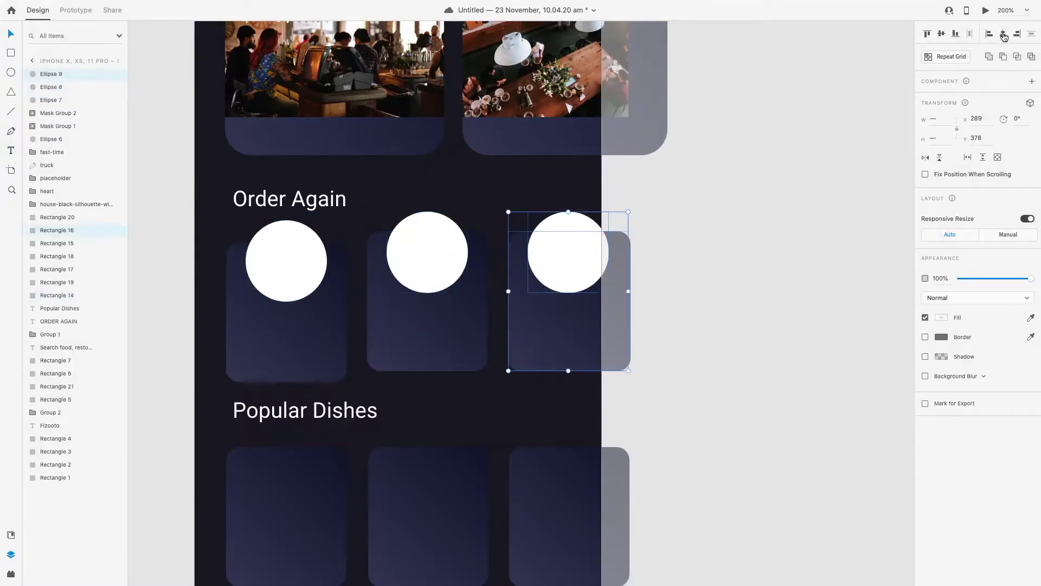
scroll(343, 198, down, 5)
drag(297, 116, 559, 325)
click(304, 348)
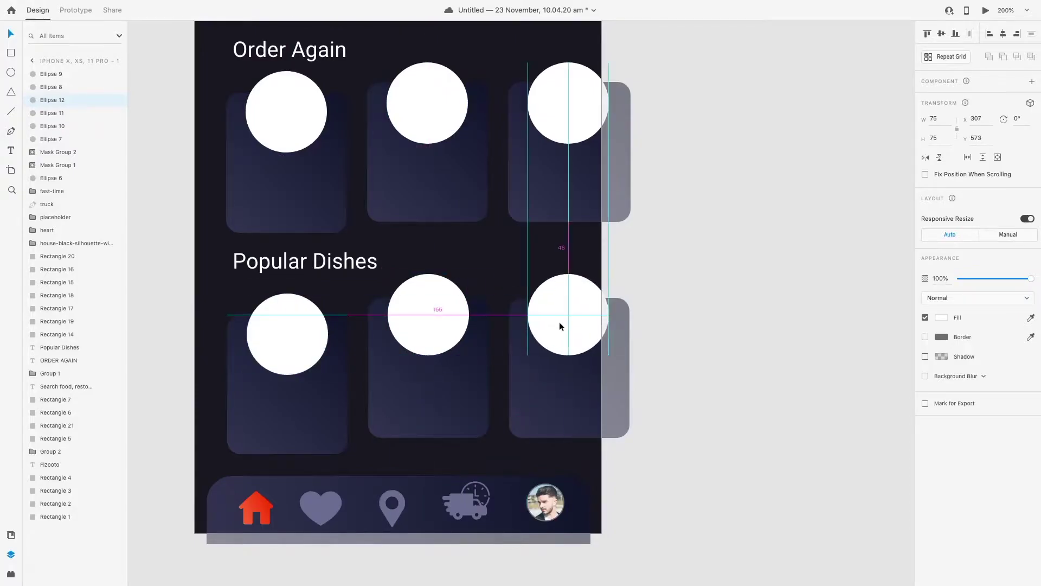
click(428, 331)
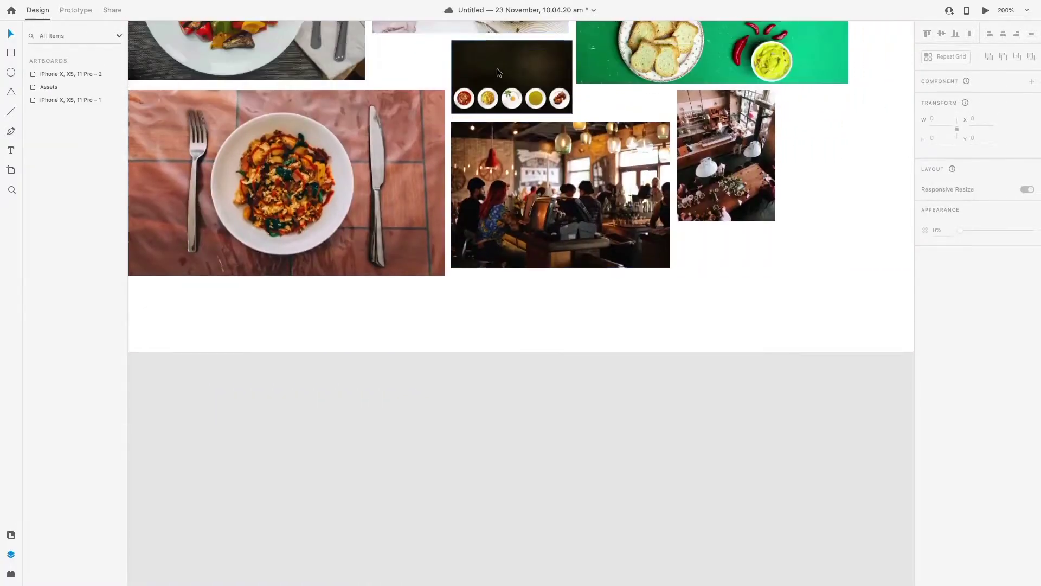
Step: Copy the five-plate food photo from the Assets artboard to the first Order Again card and duplicate it five times
drag(511, 100, 179, 151)
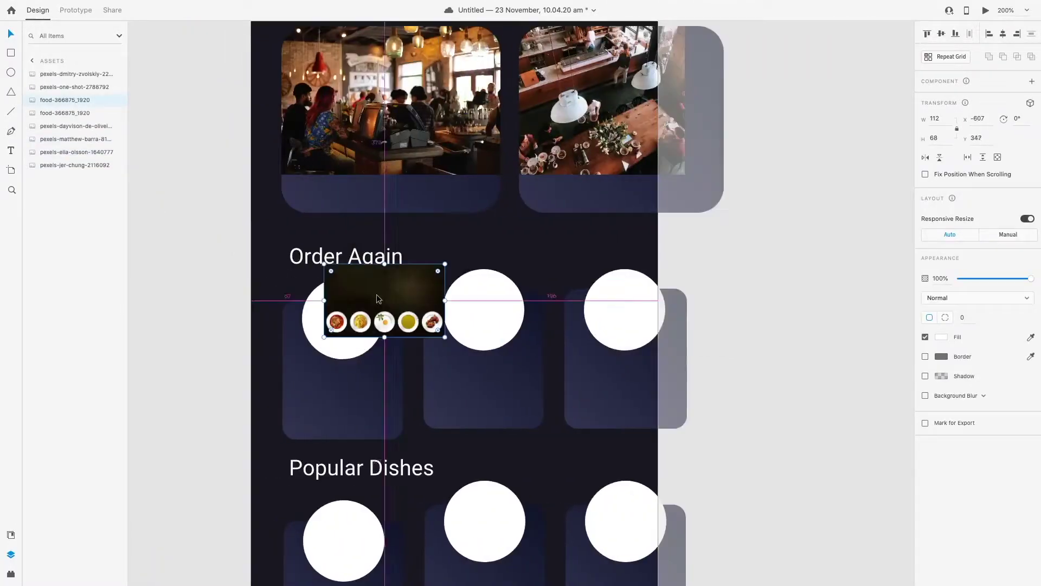
drag(378, 298, 378, 298)
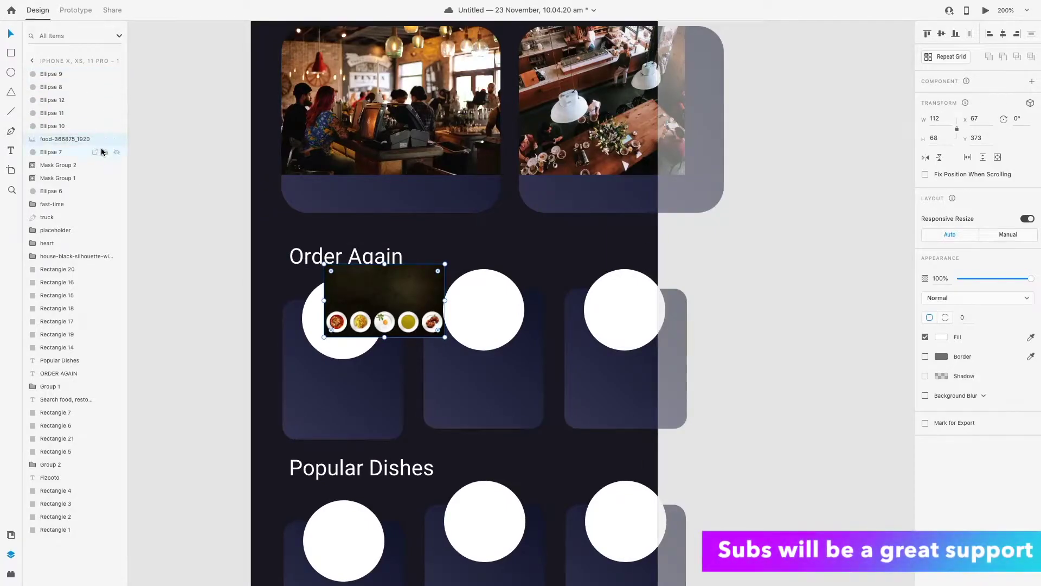
key(ctrl+d)
key(ctrl+d)
key(ctrl+d)
key(ctrl+d)
key(ctrl+d)
Step: Enlarge one five-plate photo to 388 × 233 and move it above the first Order Again circle
drag(400, 301, 361, 300)
drag(426, 342, 633, 464)
drag(411, 395, 409, 289)
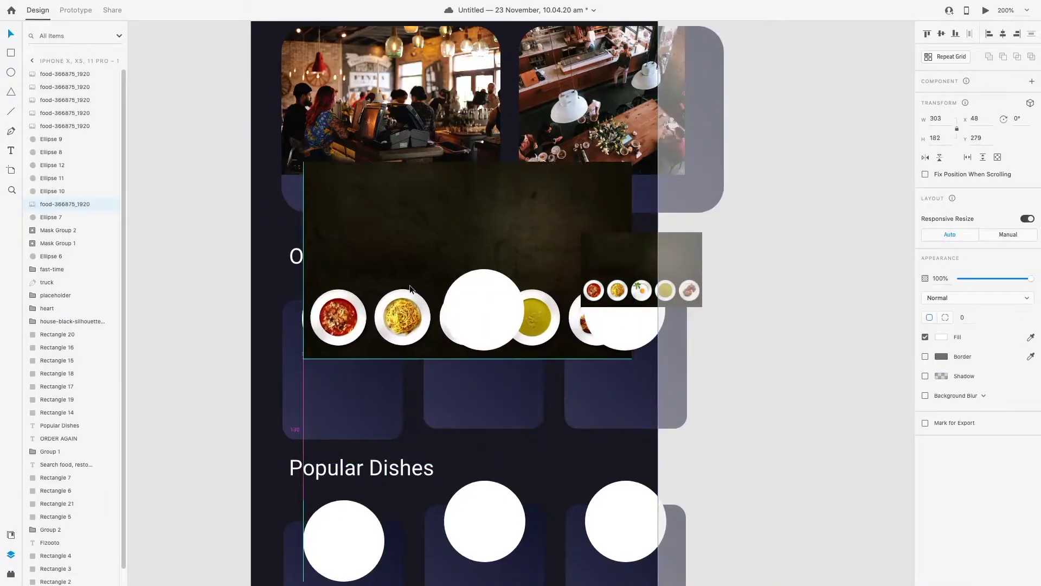
drag(631, 359, 724, 415)
drag(417, 366, 403, 213)
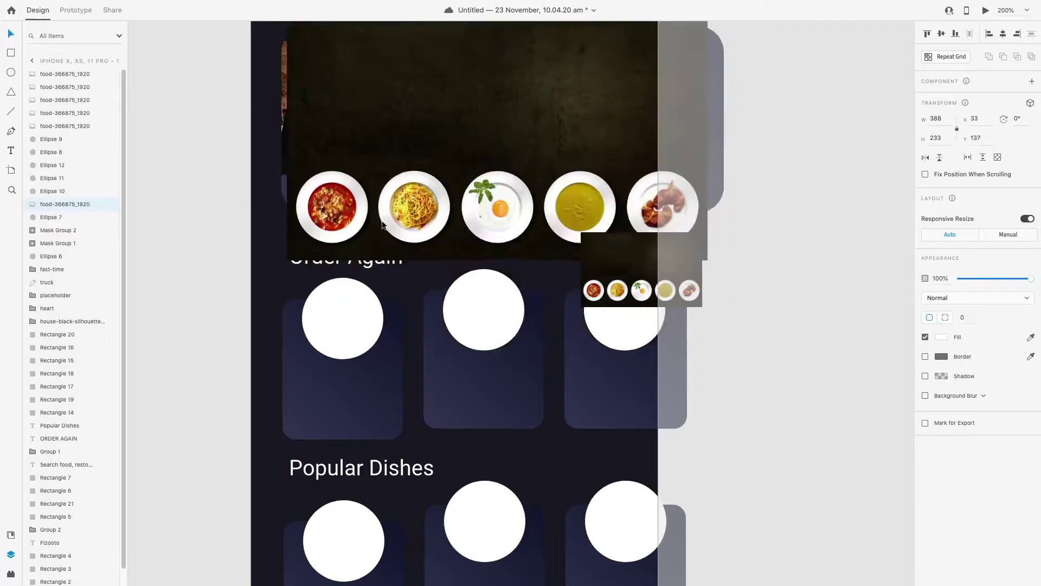
Step: Enlarge the photo further to 414 × 248 and align its red soup plate with the first Order Again circle
click(328, 327)
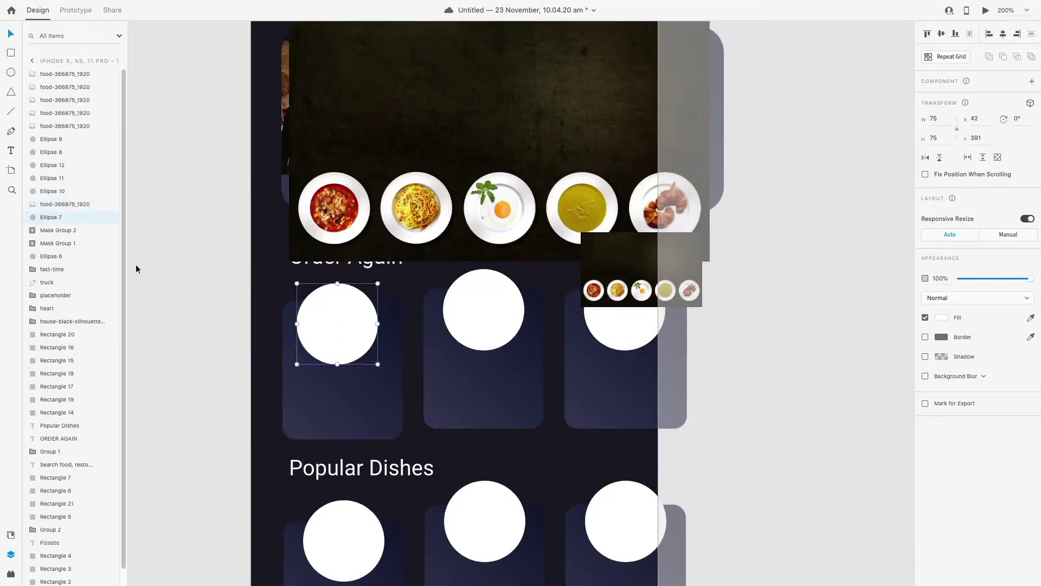
drag(334, 334, 333, 220)
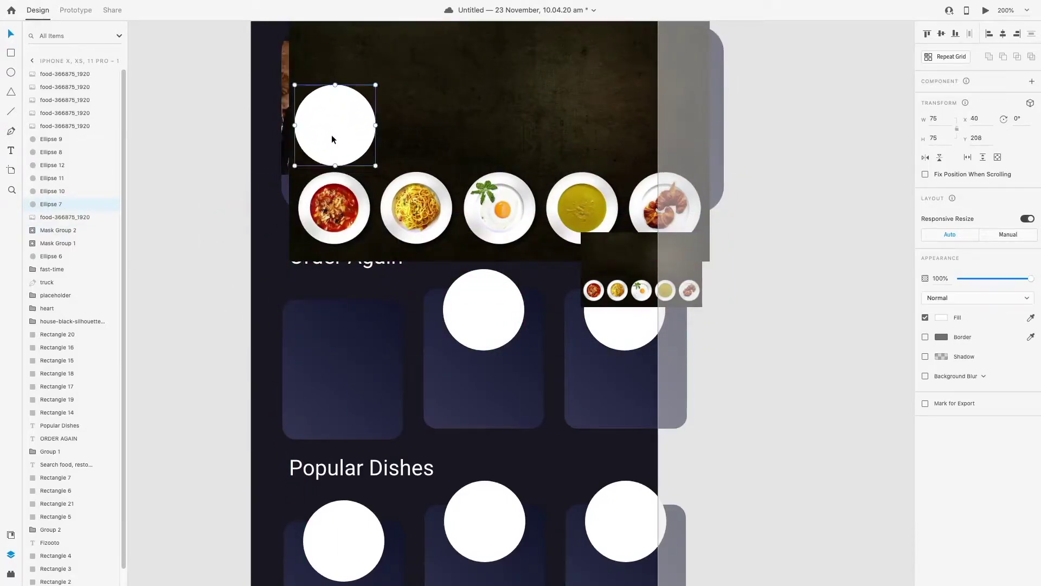
click(697, 255)
drag(708, 261, 737, 278)
drag(351, 140, 350, 303)
shift+click(350, 317)
drag(429, 101, 425, 174)
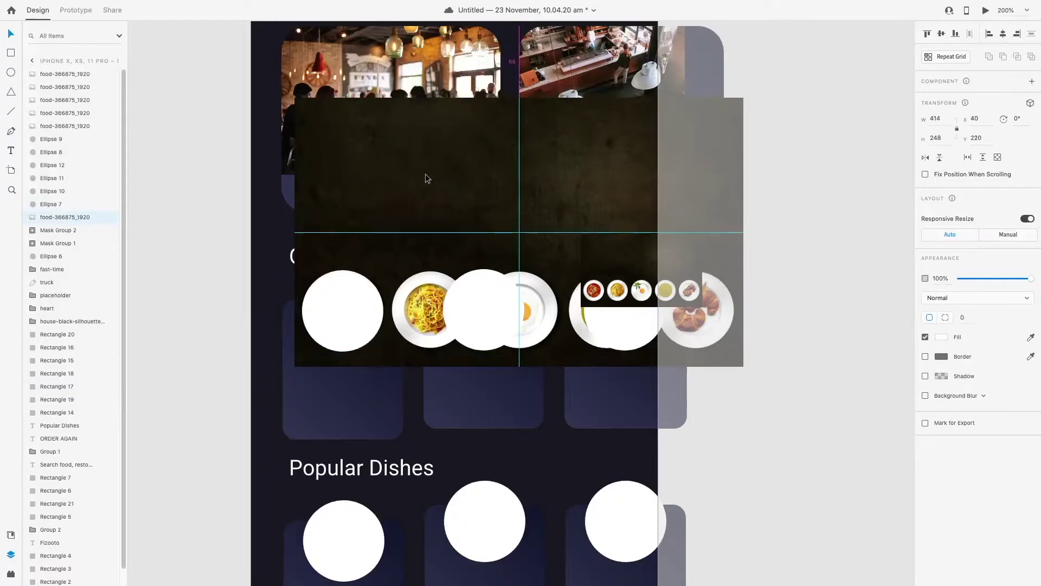
Step: Mask the enlarged food photo with the first Order Again circle around the red soup plate
drag(54, 205, 56, 224)
right_click(47, 198)
click(65, 307)
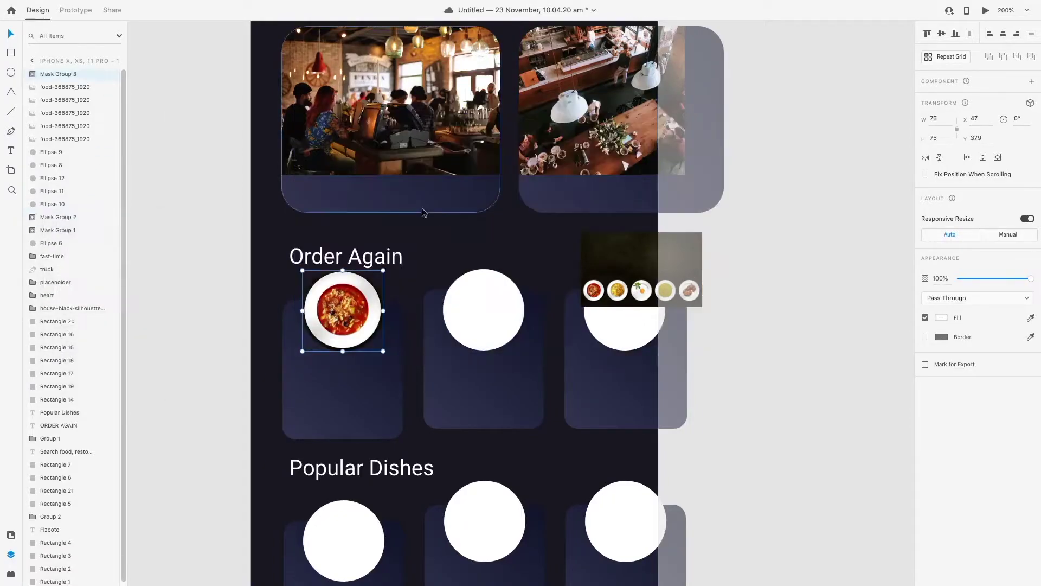
double_click(347, 291)
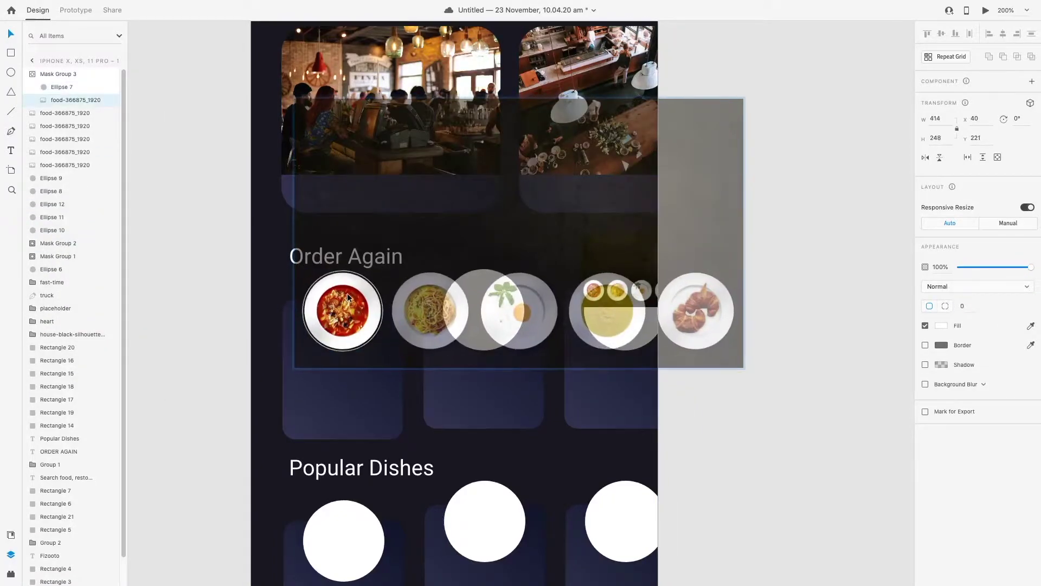
key(Escape)
key(Escape)
double_click(328, 310)
key(Escape)
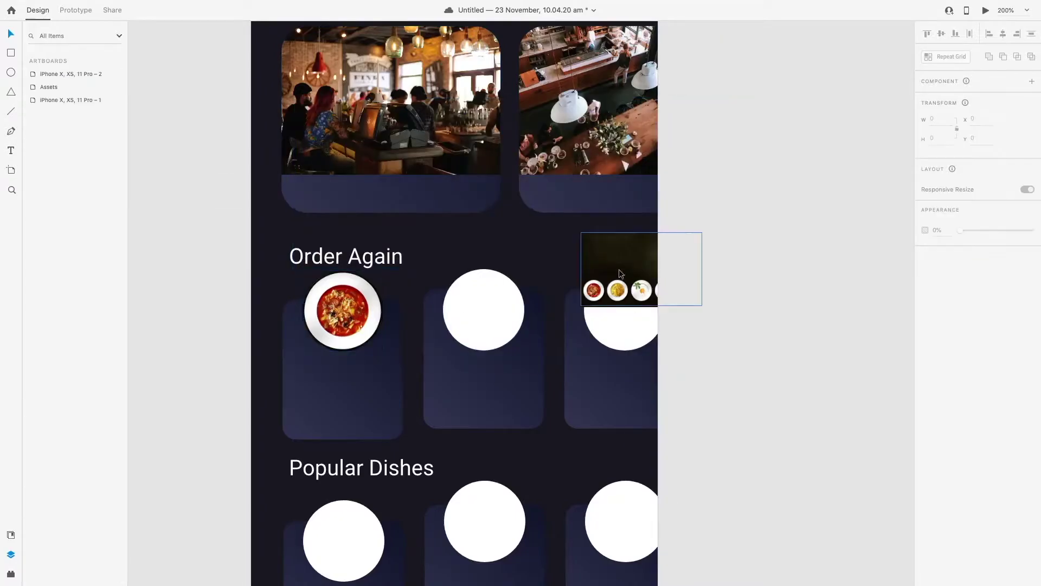
Step: Spread the stacked five-plate photo copies apart over the upper cards, placing one near the second Order Again circle
click(640, 272)
drag(61, 143, 65, 193)
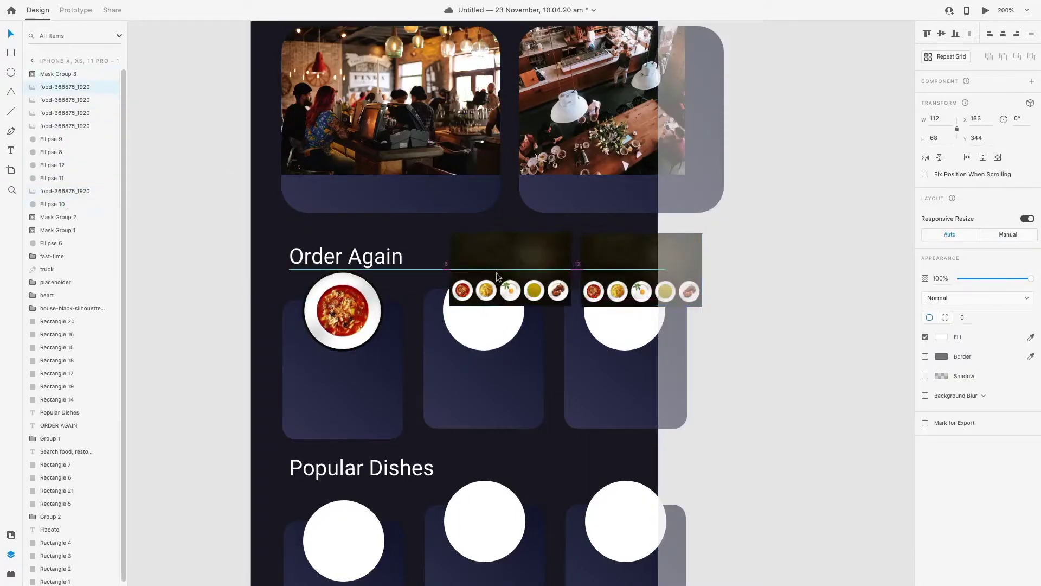
drag(615, 262, 570, 262)
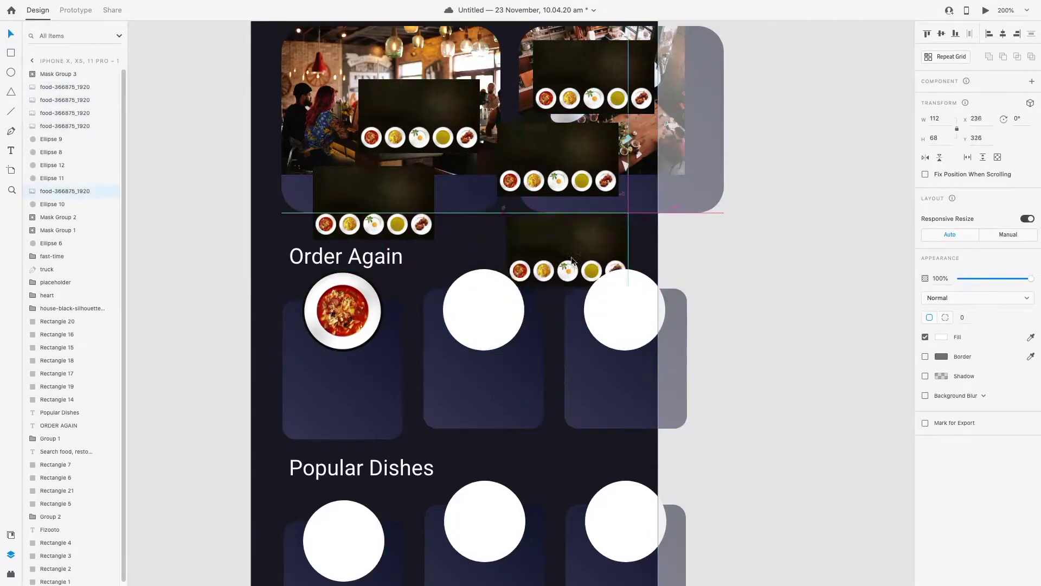
drag(499, 283, 546, 255)
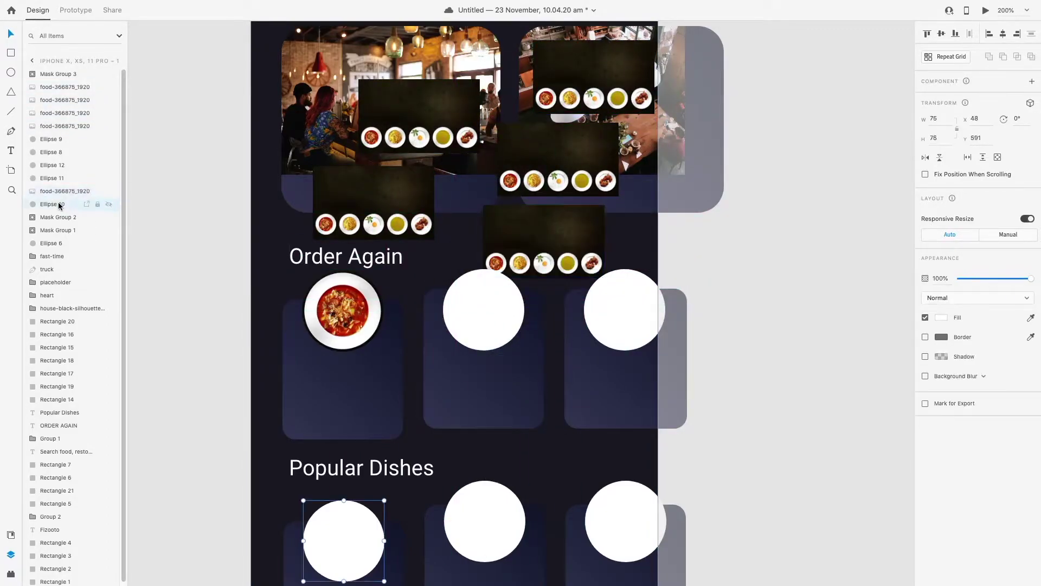
Step: Stack one photo copy directly above the second Order Again circle, enlarge it to 426 × 256, and align its noodle plate there
click(109, 205)
click(458, 310)
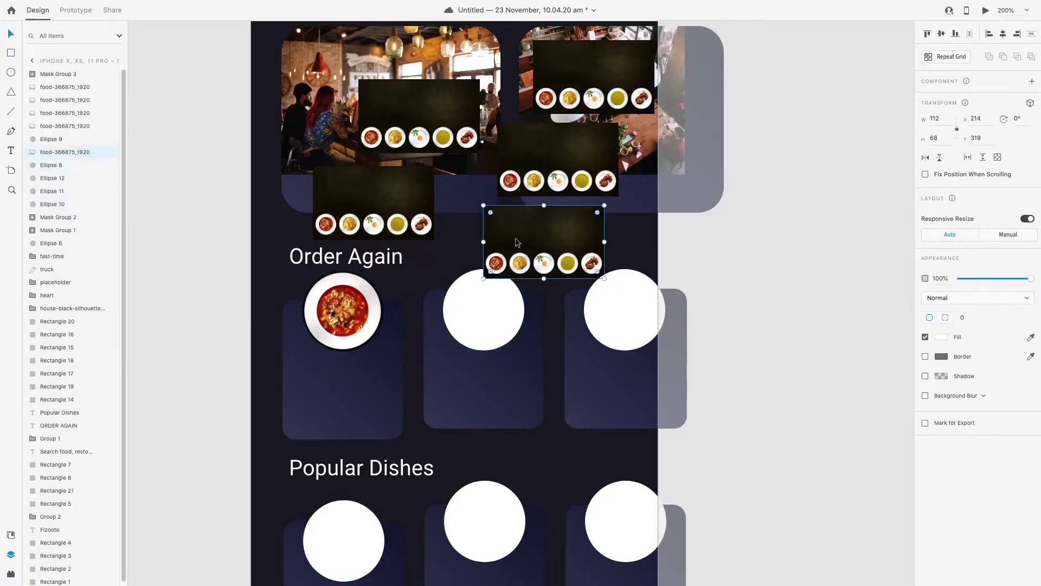
drag(605, 280, 949, 415)
scroll(466, 342, down, 5)
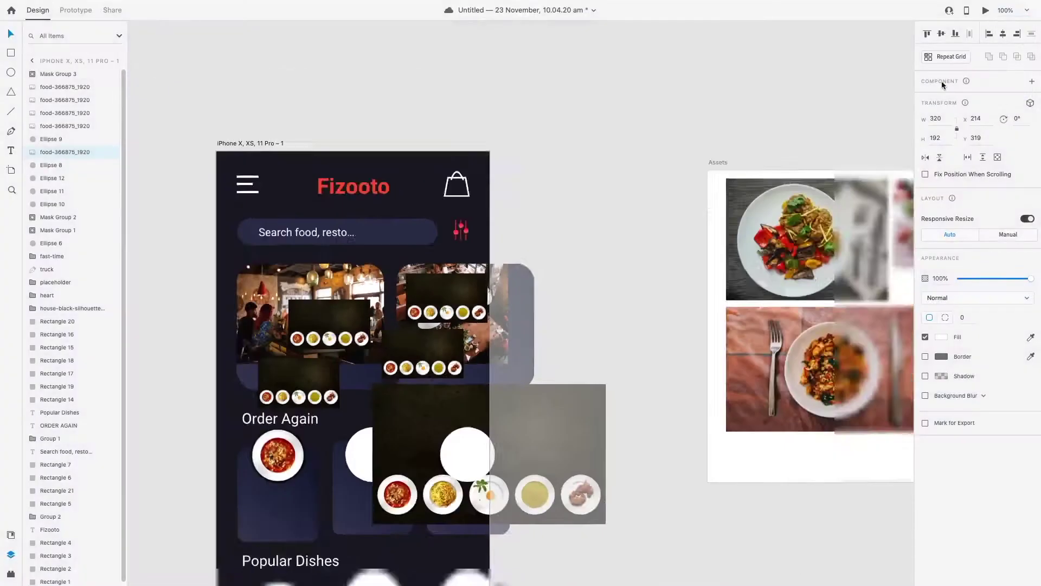
drag(409, 444, 440, 271)
Step: Mask the enlarged food photo with the second Order Again circle around the noodle plate
click(59, 168)
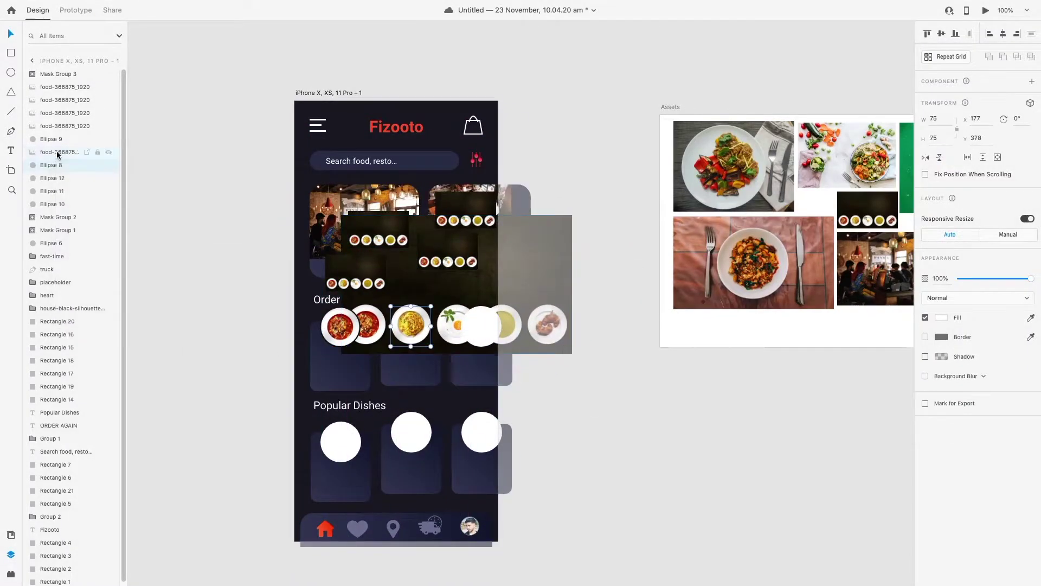
right_click(54, 166)
click(93, 269)
scroll(412, 323, up, 5)
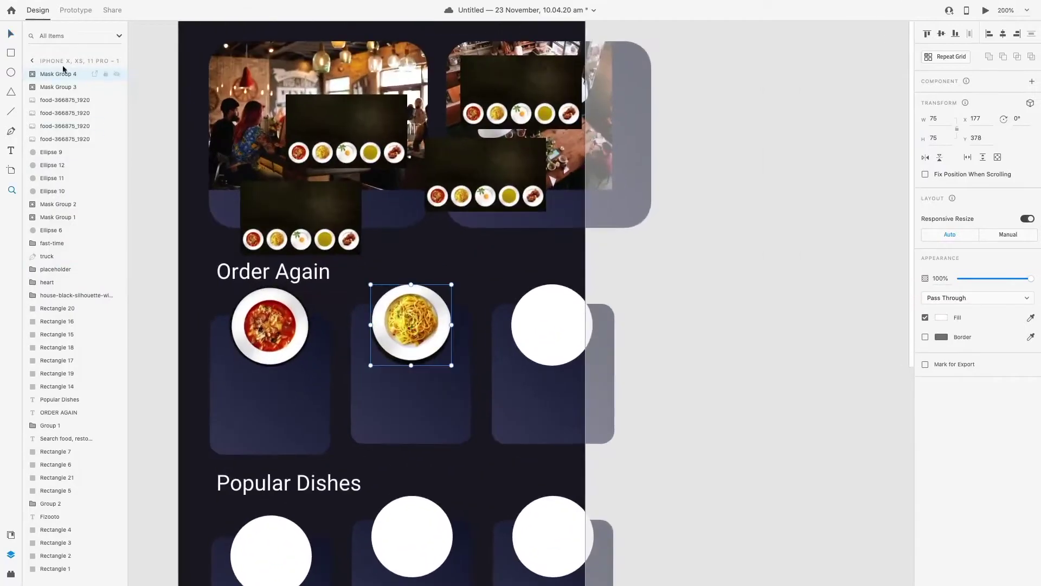
Step: Reposition the photo inside the second circular mask to centre the noodle plate
double_click(414, 318)
click(415, 316)
drag(415, 317, 408, 327)
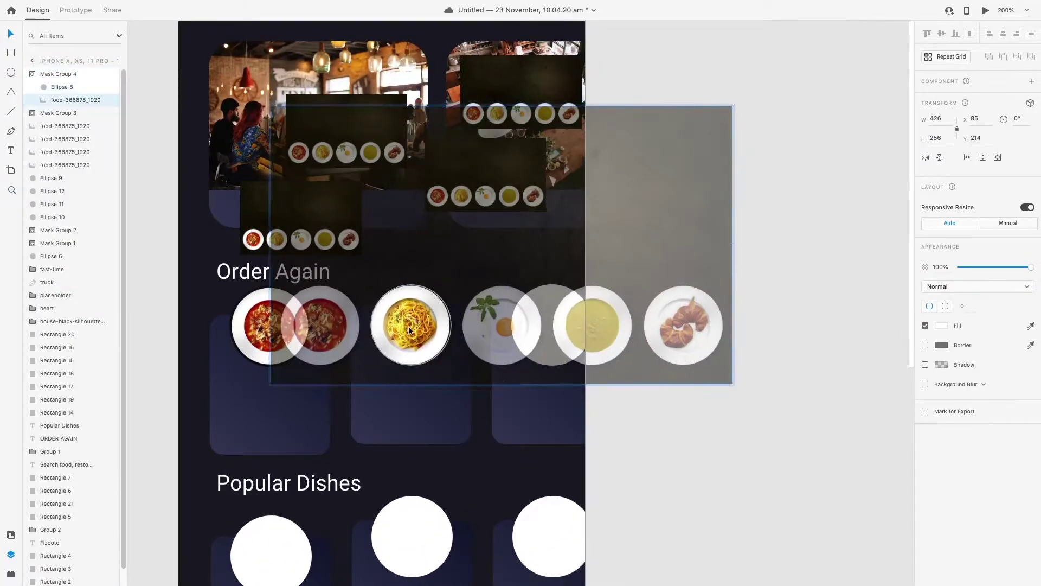
click(775, 367)
Step: Move another five-plate photo copy onto the third Order Again circle and enlarge it to 356 × 213
click(560, 325)
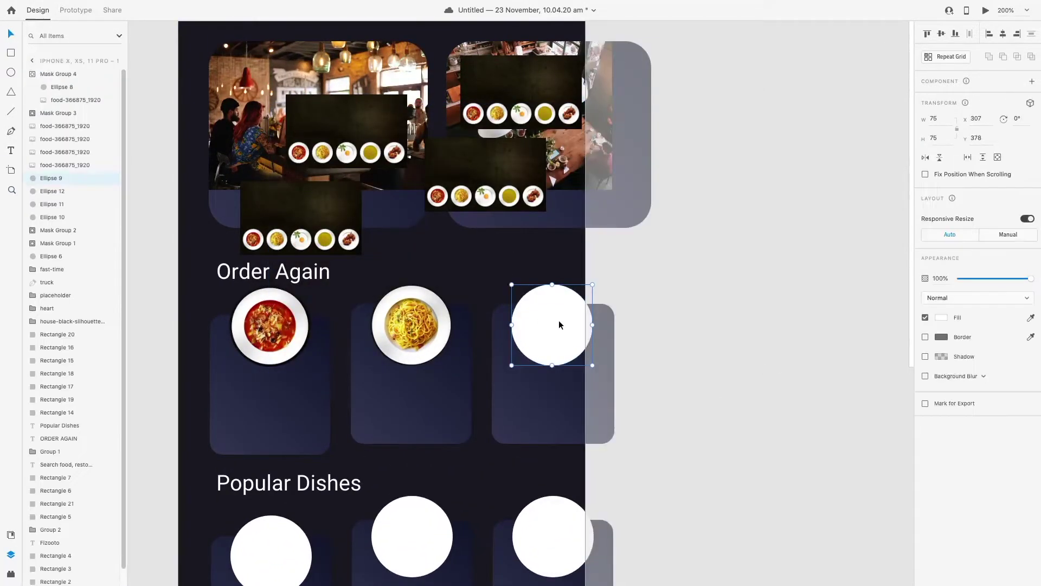
drag(288, 223, 560, 320)
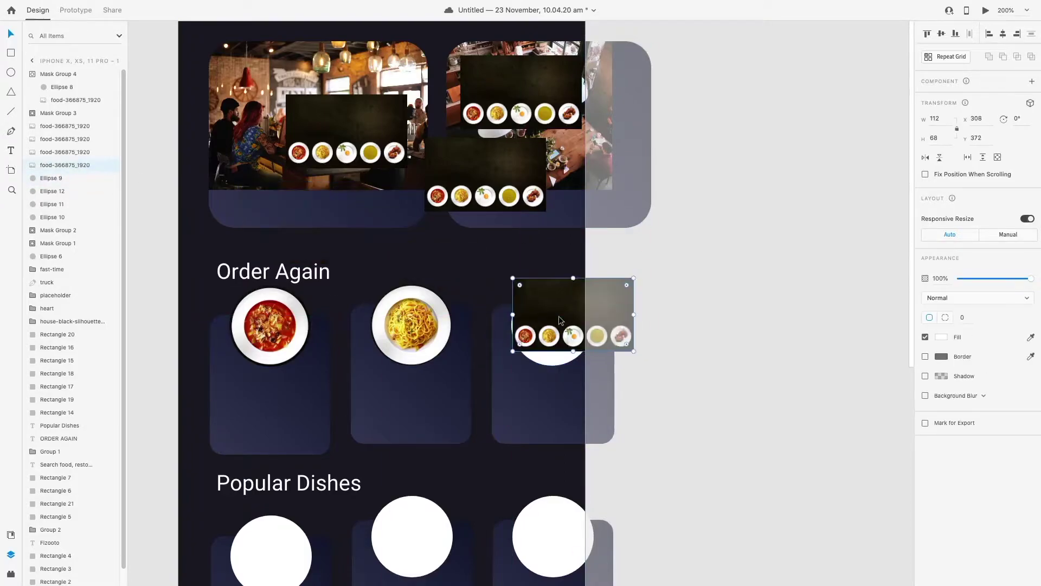
drag(512, 277, 362, 144)
Step: Mask the photo with the third Order Again circle, enlarge it to 418 × 251 and centre the egg plate in the mask
right_click(61, 177)
click(106, 281)
double_click(551, 325)
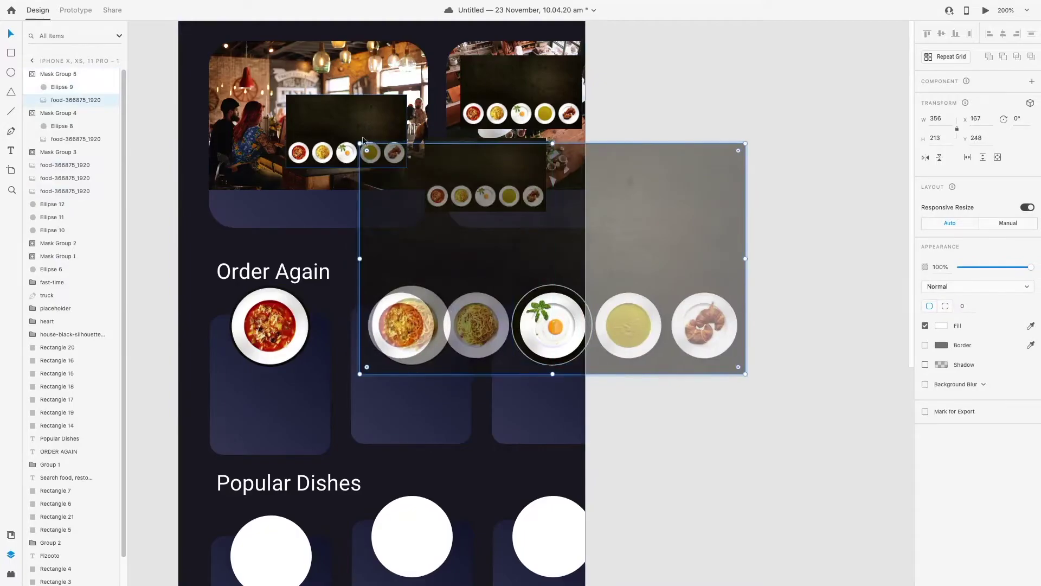
drag(362, 143, 300, 94)
drag(530, 325, 563, 332)
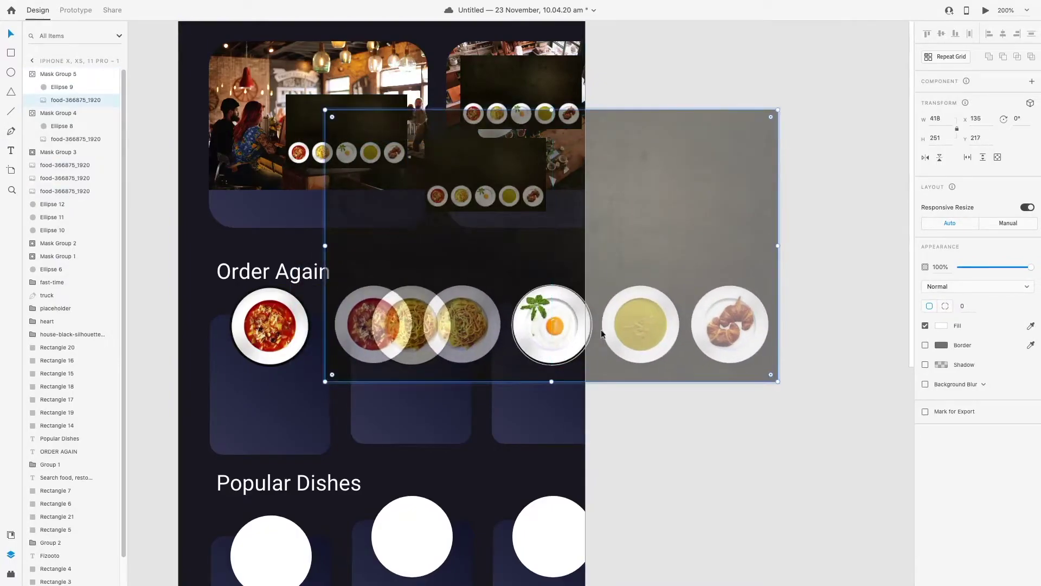
click(339, 421)
Step: Move another five-plate photo copy onto the first Popular Dishes circle and enlarge it until the croissant plate covers the circle
scroll(340, 422, down, 3)
click(472, 103)
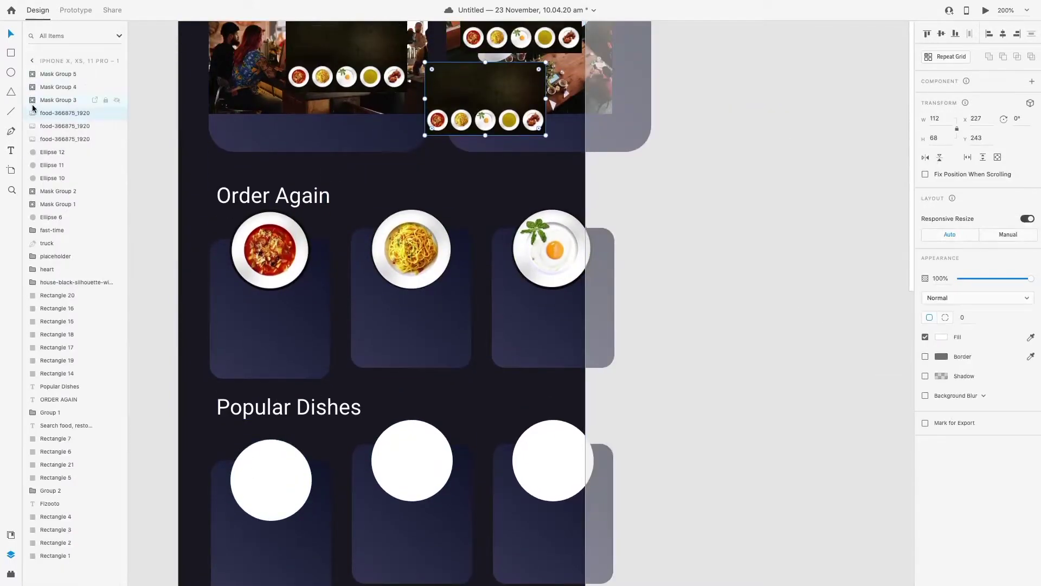
drag(534, 33, 284, 418)
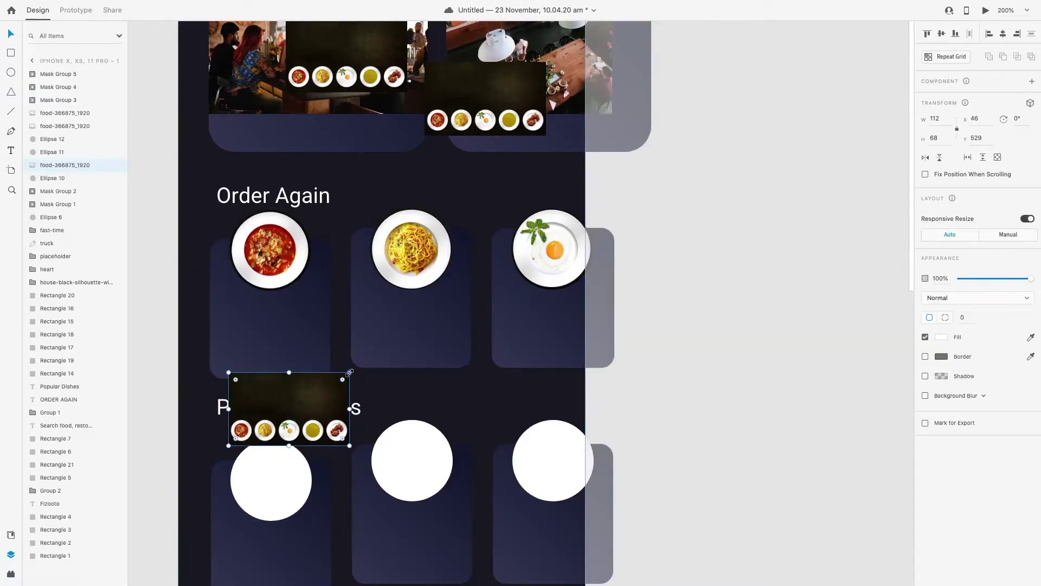
drag(349, 373, 582, 215)
drag(379, 353, 230, 459)
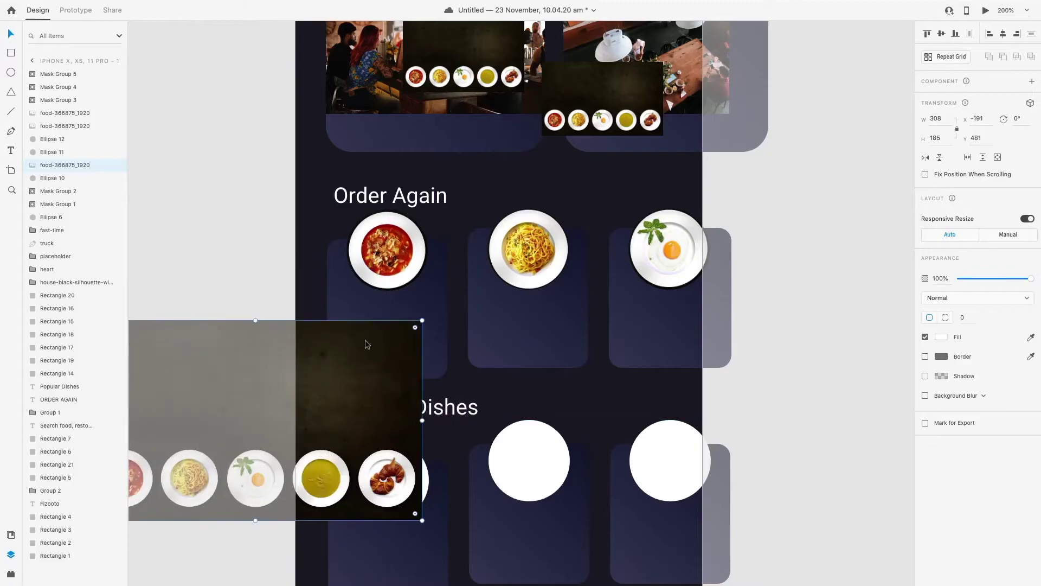
drag(421, 321, 458, 291)
drag(403, 367, 379, 367)
shift+click(63, 155)
right_click(63, 154)
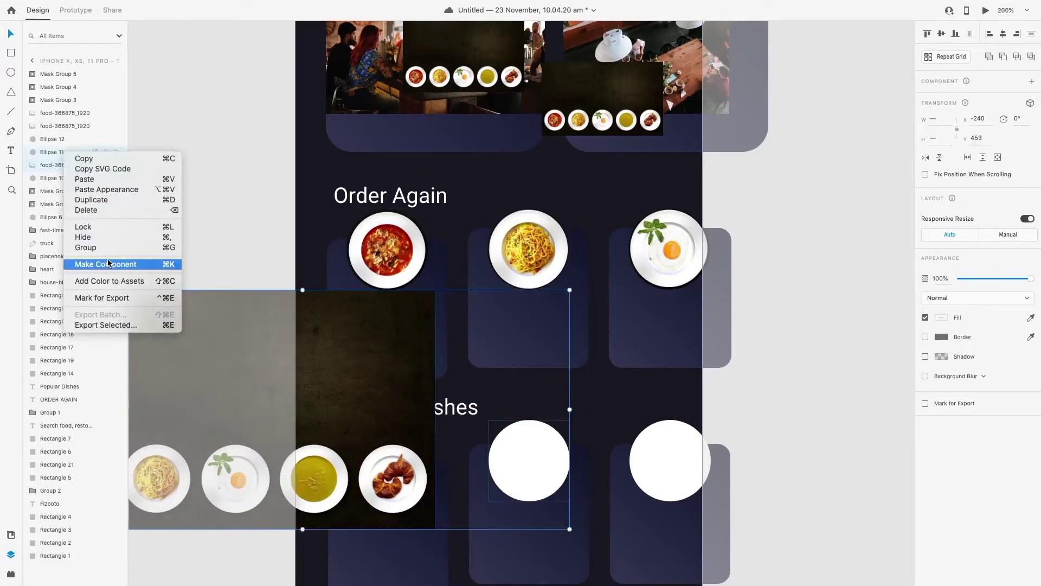
click(227, 149)
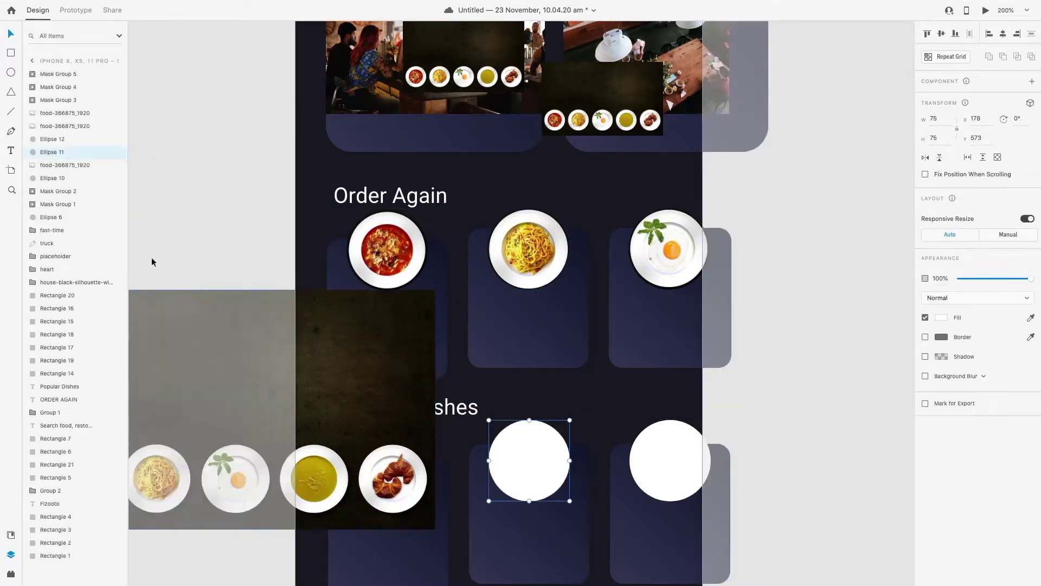
Step: Mask the photo with the first Popular Dishes circle and fit the croissant plate centrally inside the mask
shift+click(63, 165)
right_click(63, 165)
click(92, 263)
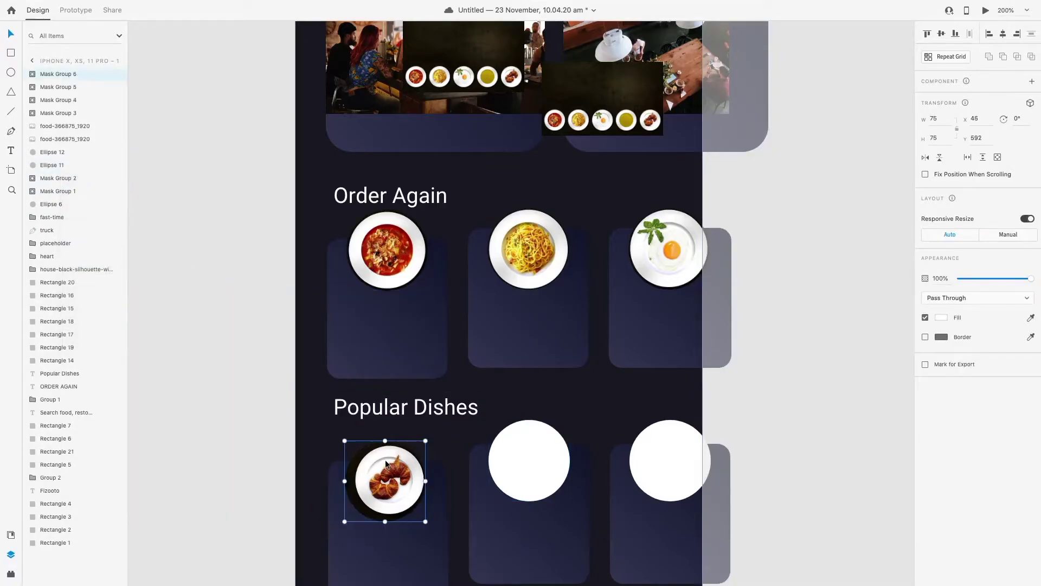
double_click(390, 461)
drag(387, 461, 371, 487)
key(Escape)
key(Escape)
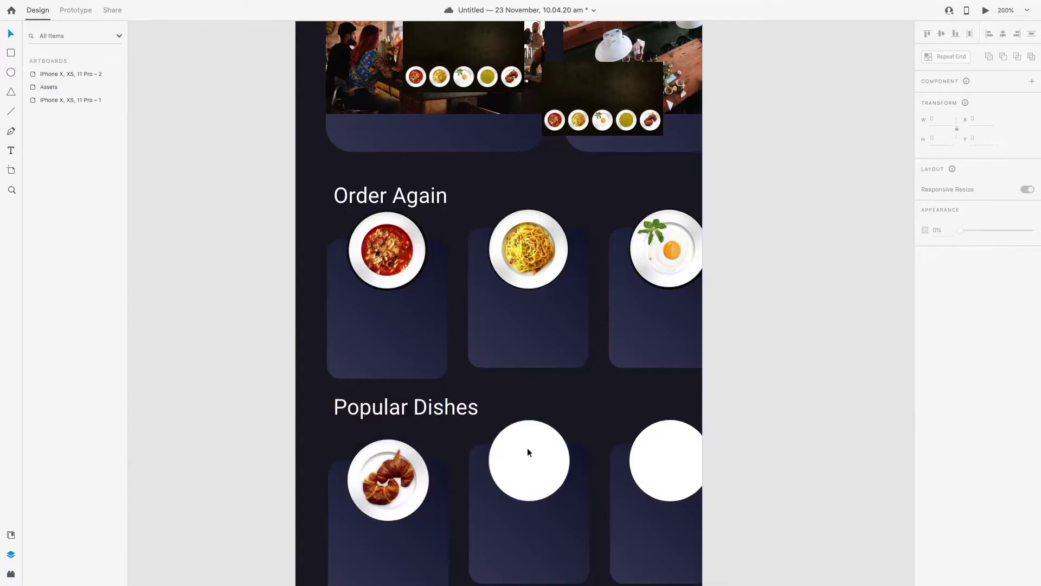
Step: Place the vegetable noodle plate photo from the Assets artboard over the second Popular Dishes circle
scroll(527, 452, down, 1)
scroll(535, 408, right, 10)
scroll(797, 301, up, 5)
click(752, 170)
drag(752, 170, 363, 430)
key(Escape)
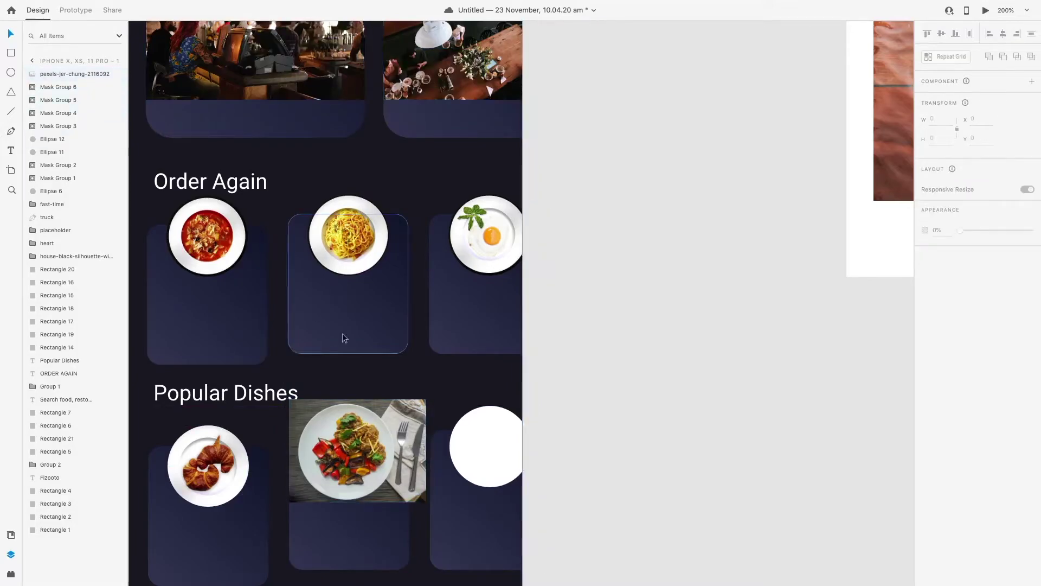
Step: Mask the vegetable noodle photo with the second Popular Dishes circle, shrink it to about 108.5 × 81 and centre the plate
drag(62, 74, 65, 128)
right_click(61, 148)
click(82, 248)
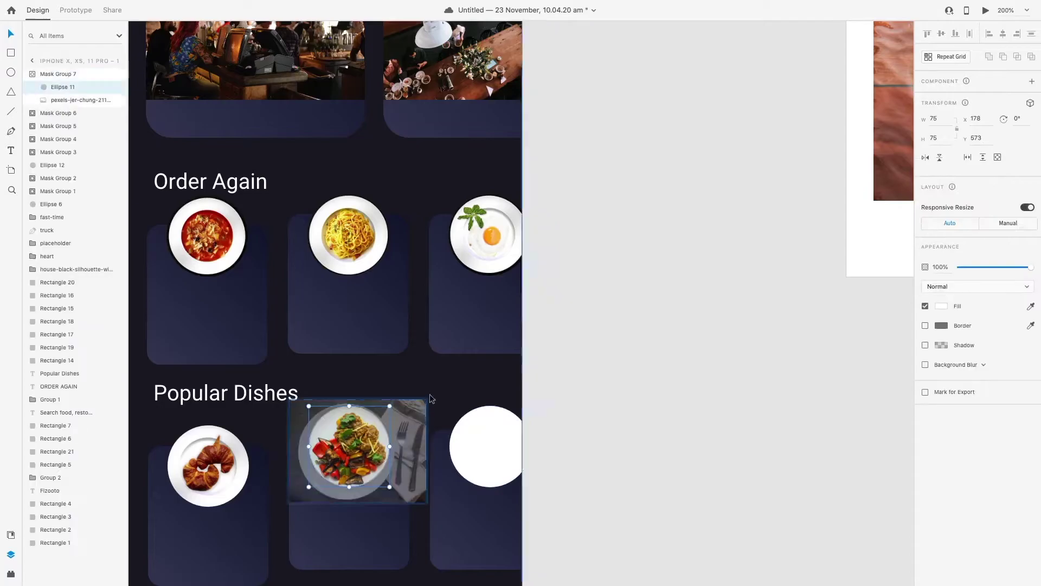
drag(427, 400, 421, 402)
drag(416, 493, 410, 489)
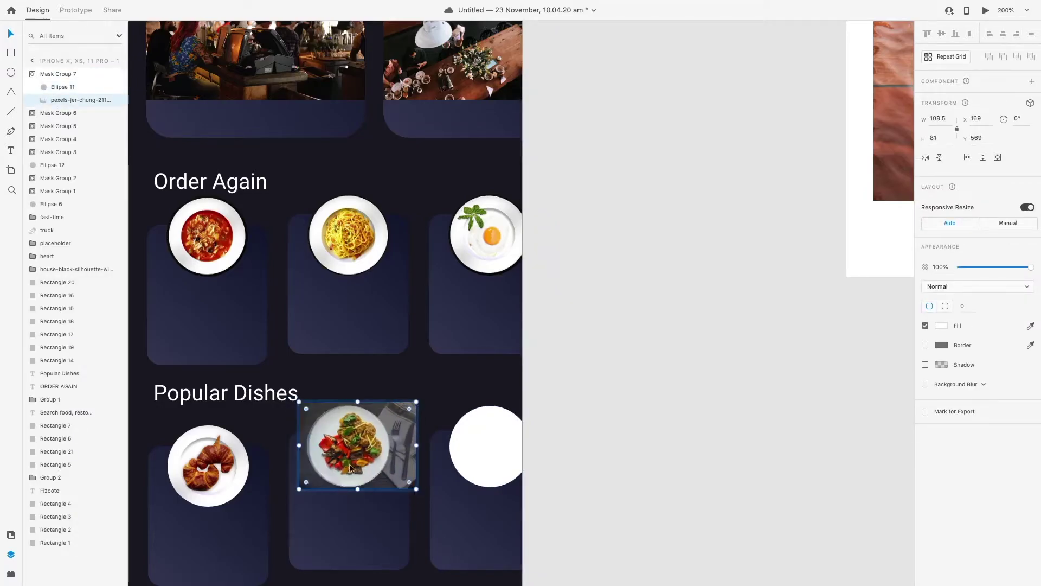
drag(350, 455, 350, 456)
click(809, 350)
Step: Place the photo of the plate between fork and knife from Assets over the third Popular Dishes circle and shrink it to fit
scroll(867, 342, right, 5)
scroll(624, 380, down, 4)
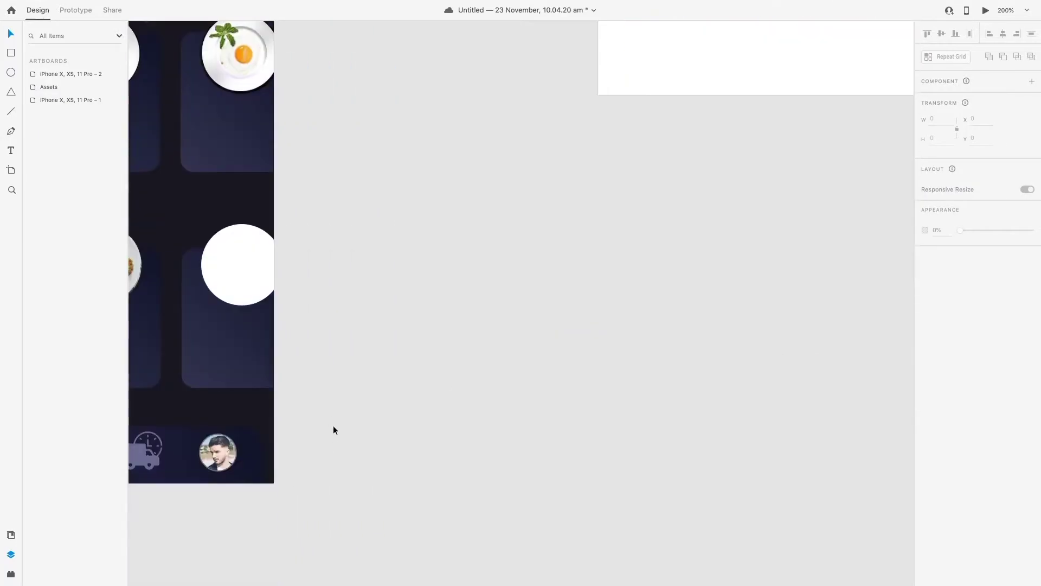
scroll(488, 423, up, 3)
scroll(488, 424, left, 2)
scroll(645, 424, up, 3)
click(814, 136)
scroll(623, 325, left, 4)
drag(868, 163, 455, 482)
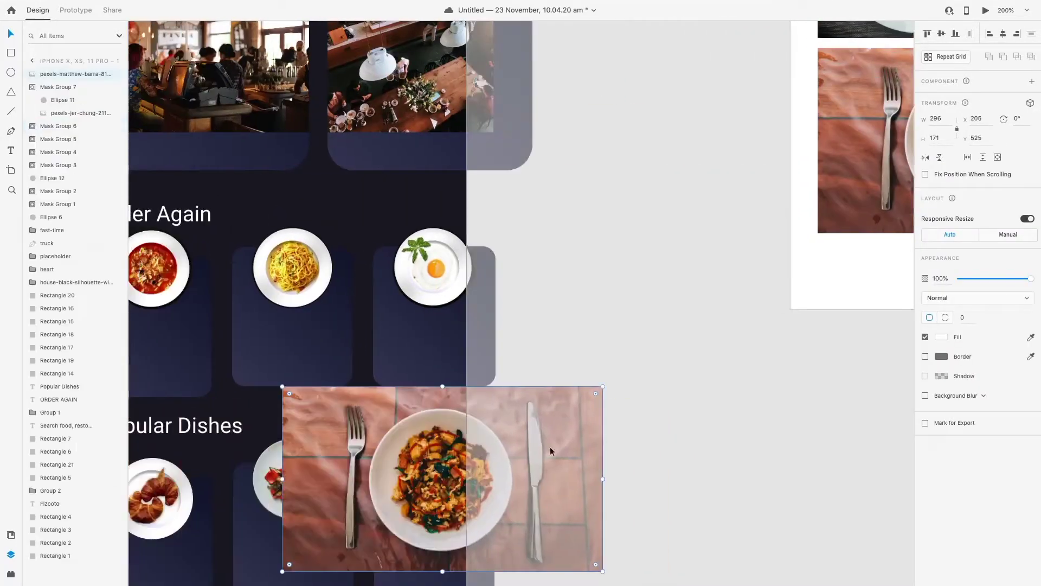
drag(628, 384, 467, 451)
Step: Mask the fork-and-knife plate photo with the third Popular Dishes circle
right_click(58, 148)
click(86, 242)
key(Escape)
Step: Enlarge and recentre the photo inside the first Order Again mask so the soup plate fills the circle
scroll(651, 271, down, 3)
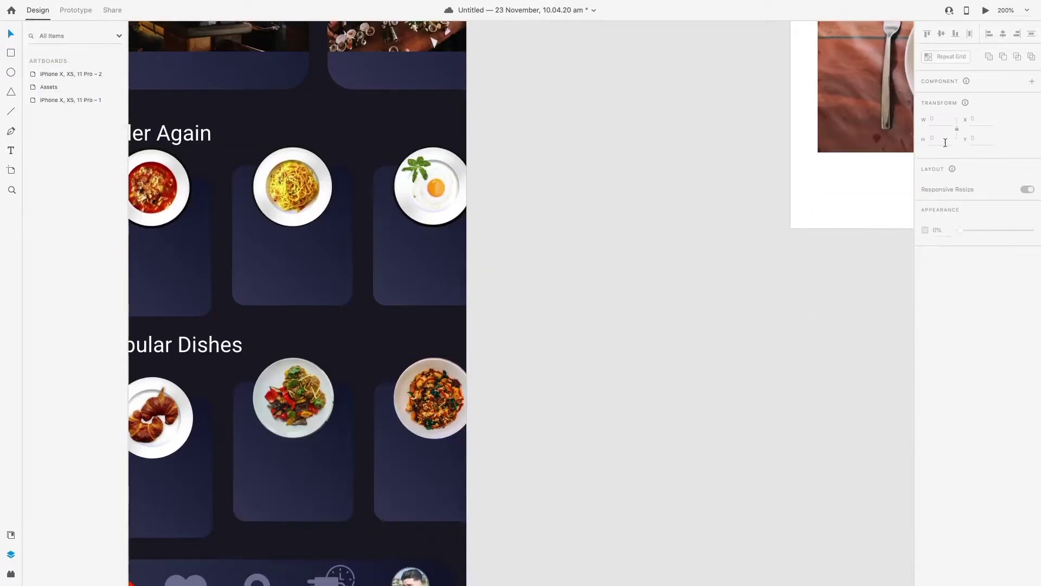
click(1007, 62)
double_click(244, 249)
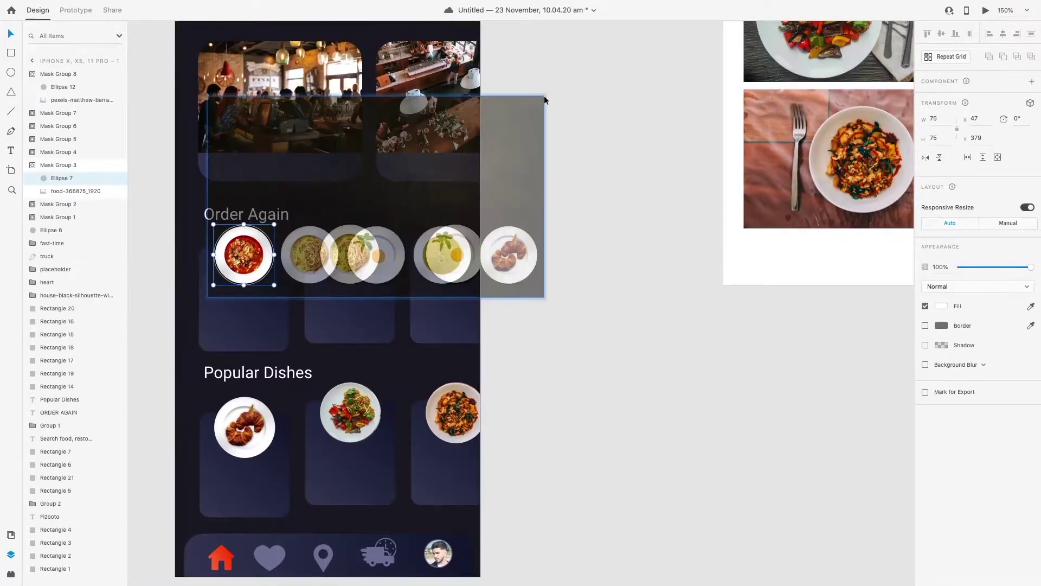
drag(541, 105, 247, 251)
click(628, 318)
Step: Enlarge the photos inside the second and third Order Again masks to fill their circles, sizing the third at 432 × 259
double_click(349, 254)
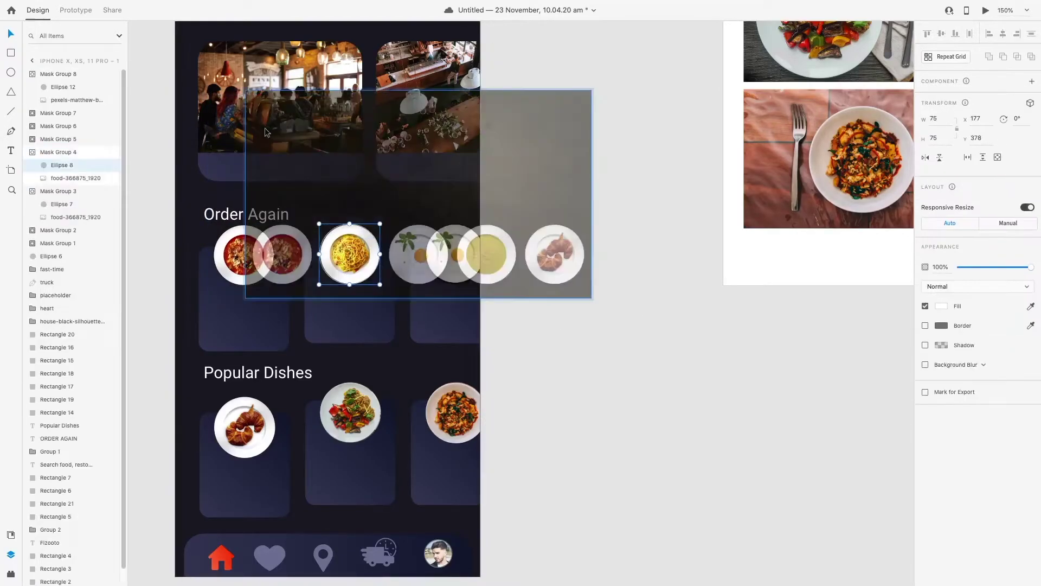
double_click(456, 254)
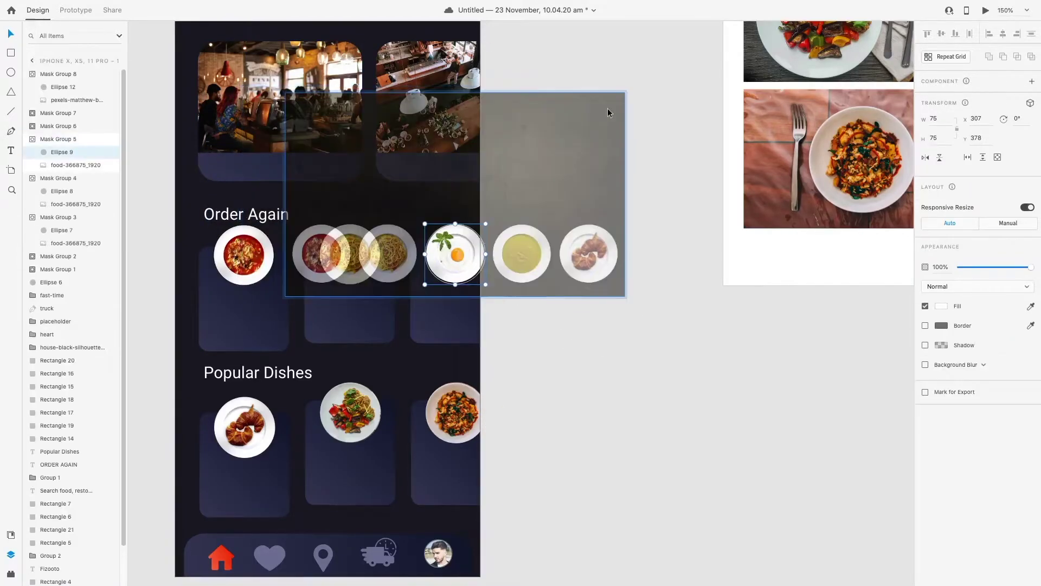
drag(630, 87, 635, 84)
drag(467, 259, 462, 261)
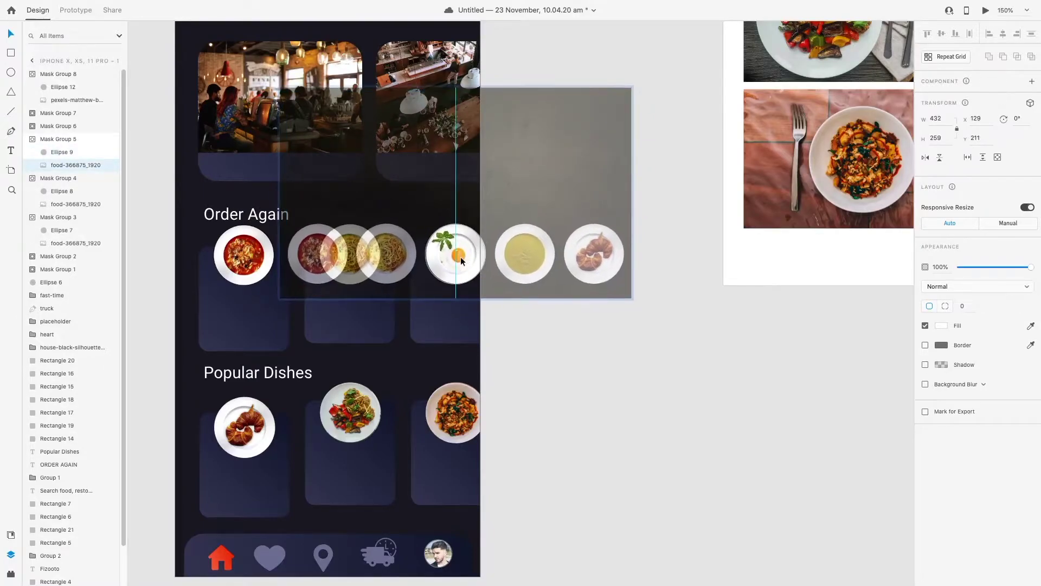
click(643, 432)
Step: Select the first Order Again dish and collapse all expanded mask groups in the layer list
click(271, 276)
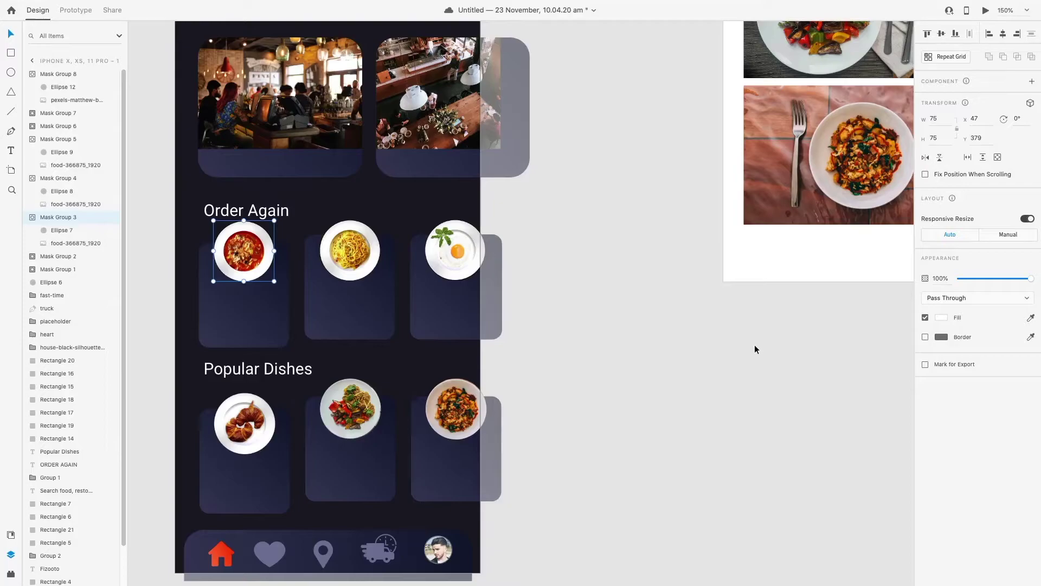
click(193, 271)
click(35, 77)
click(33, 152)
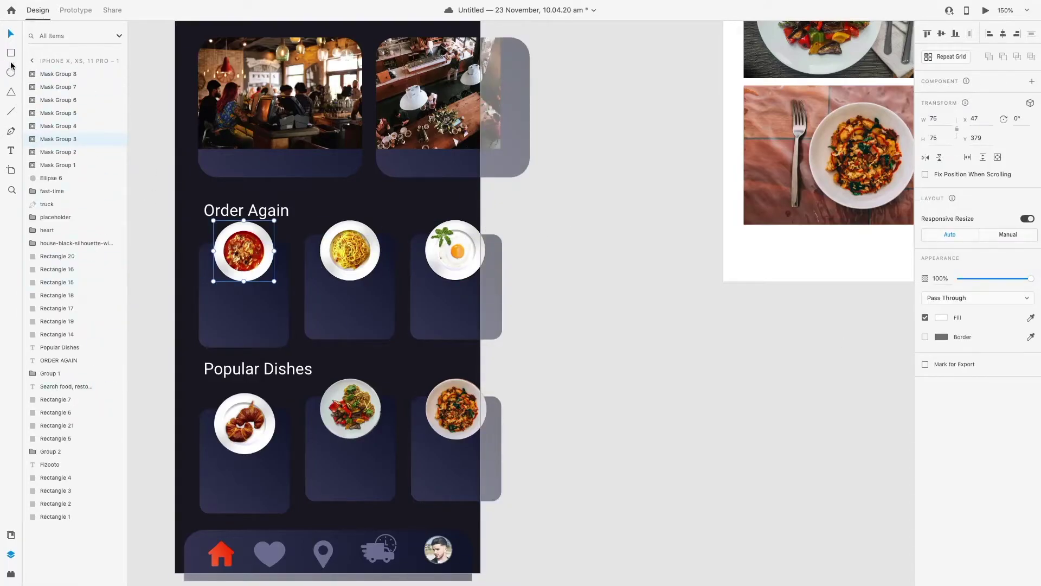
Step: Draw a borderless ellipse about 59 × 26 on the first Order Again card, with a dark grey fill and 25% opacity
drag(249, 308, 275, 316)
click(925, 337)
click(942, 317)
click(809, 330)
drag(1031, 278, 977, 281)
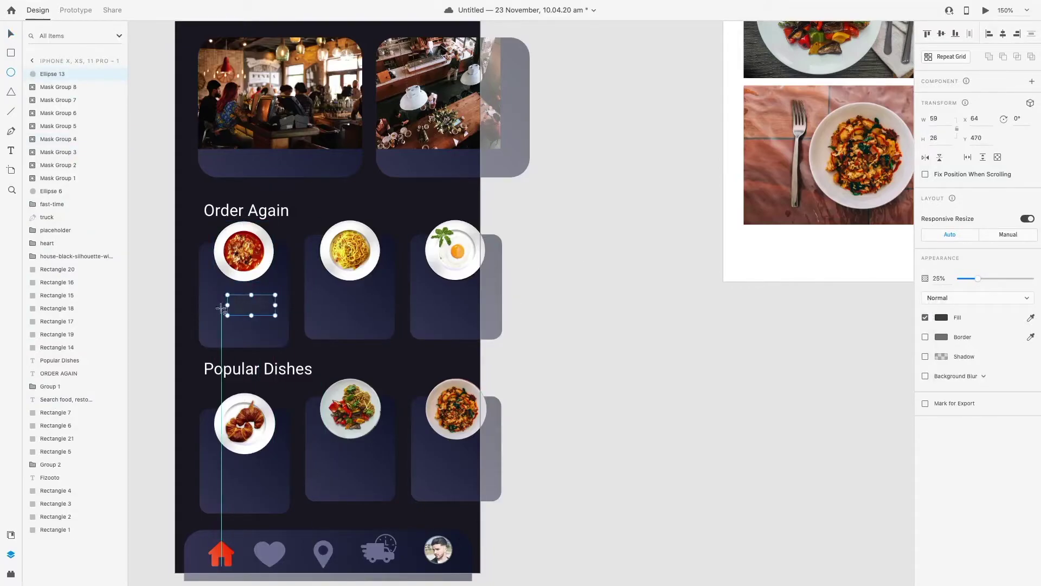
Step: Widen the ellipse on the first Order Again card to 81 and darken its fill to near-black
drag(278, 304, 280, 305)
click(941, 318)
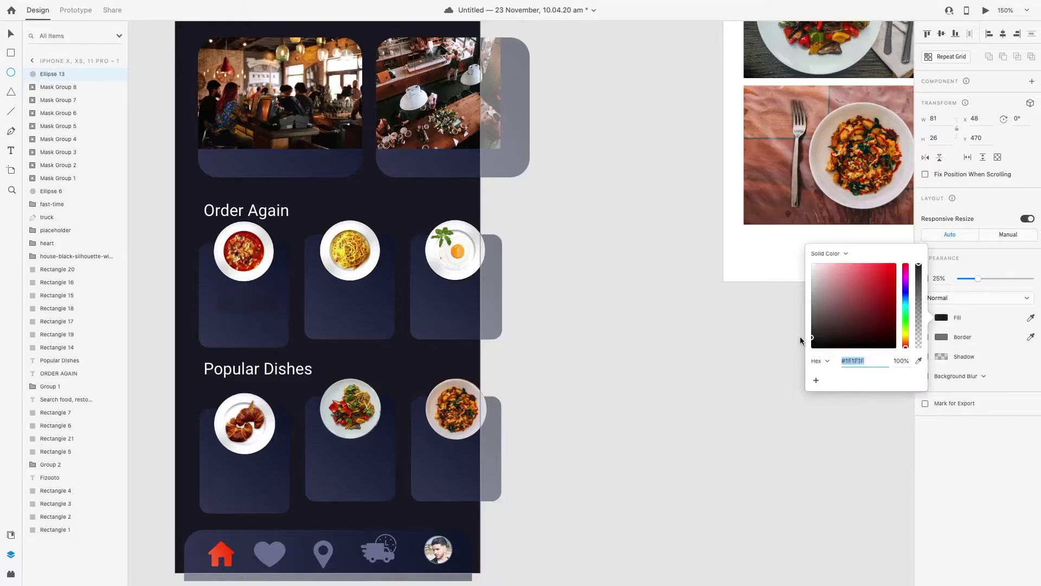
click(980, 430)
Step: Apply an Object Blur to the ellipse and raise its opacity to 47%
click(925, 376)
click(957, 376)
click(953, 386)
drag(974, 392, 978, 392)
drag(978, 278, 994, 278)
Step: Move the blurred ellipse under the first Order Again plate and stack it behind the mask groups as a shadow
drag(248, 305, 245, 280)
drag(63, 184, 63, 185)
click(585, 260)
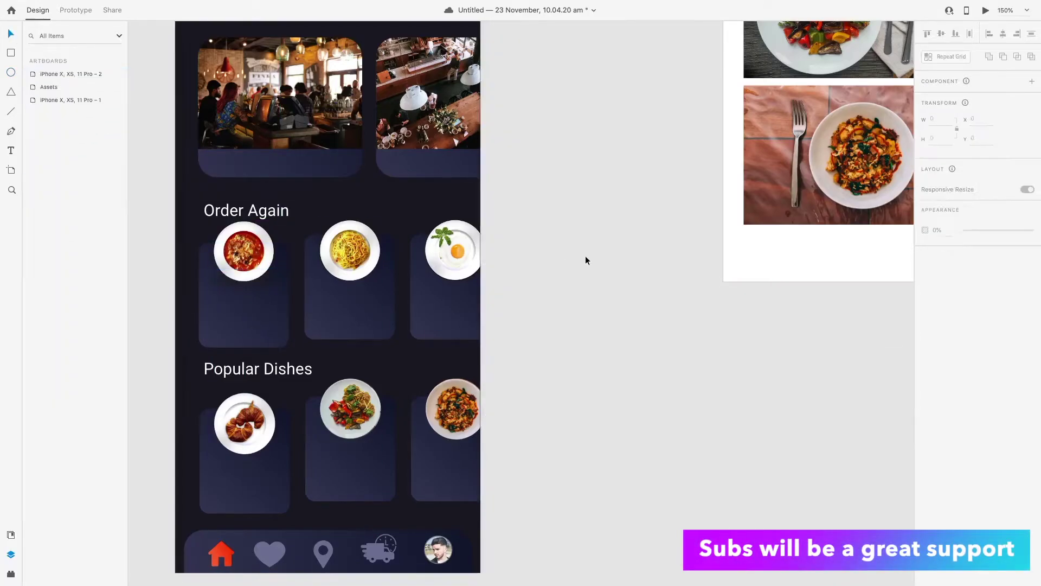
Step: Resize the shadow ellipse to 83 × 45 and reposition it beneath the first Order Again plate
scroll(239, 282, up, 3)
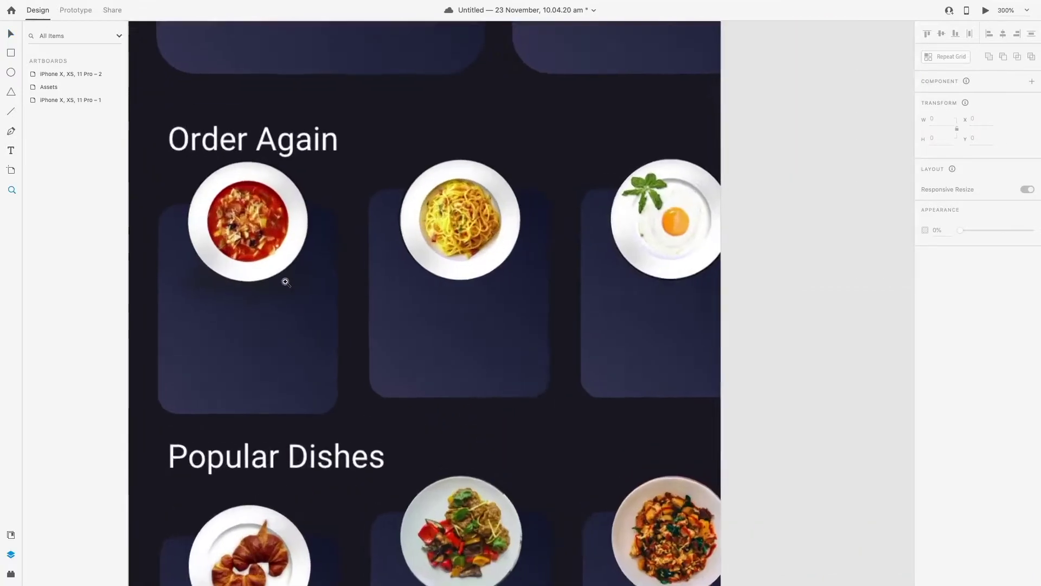
drag(234, 283, 242, 256)
drag(254, 299, 266, 295)
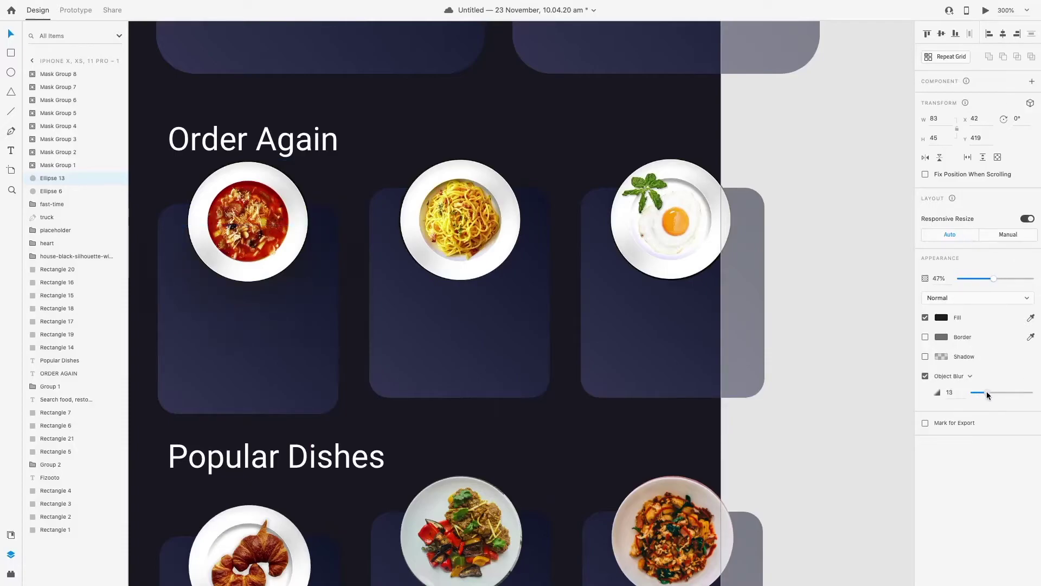
Step: Set the shadow's opacity to 71%, its Object Blur to 11 and its fill to a very dark navy (#060819)
click(1010, 279)
click(941, 317)
drag(805, 339, 809, 344)
click(906, 293)
click(846, 338)
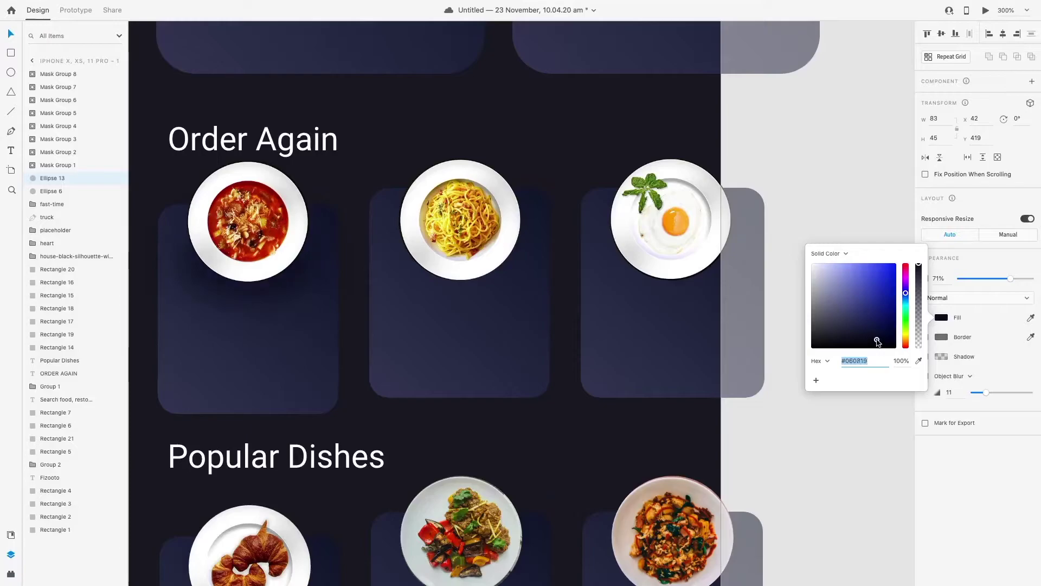
Step: Duplicate the blurred shadow beneath the other five dish plates in Order Again and Popular Dishes
click(286, 302)
drag(286, 302, 500, 275)
scroll(499, 274, down, 4)
drag(419, 63, 695, 389)
click(790, 353)
Step: Select the navigation bar background with its four icons and profile picture, and move them up slightly together
scroll(477, 325, up, 8)
scroll(577, 404, down, 9)
scroll(577, 406, down, 3)
click(238, 477)
click(206, 478)
shift+click(299, 486)
shift+click(406, 487)
shift+click(515, 488)
shift+click(578, 467)
shift+click(632, 490)
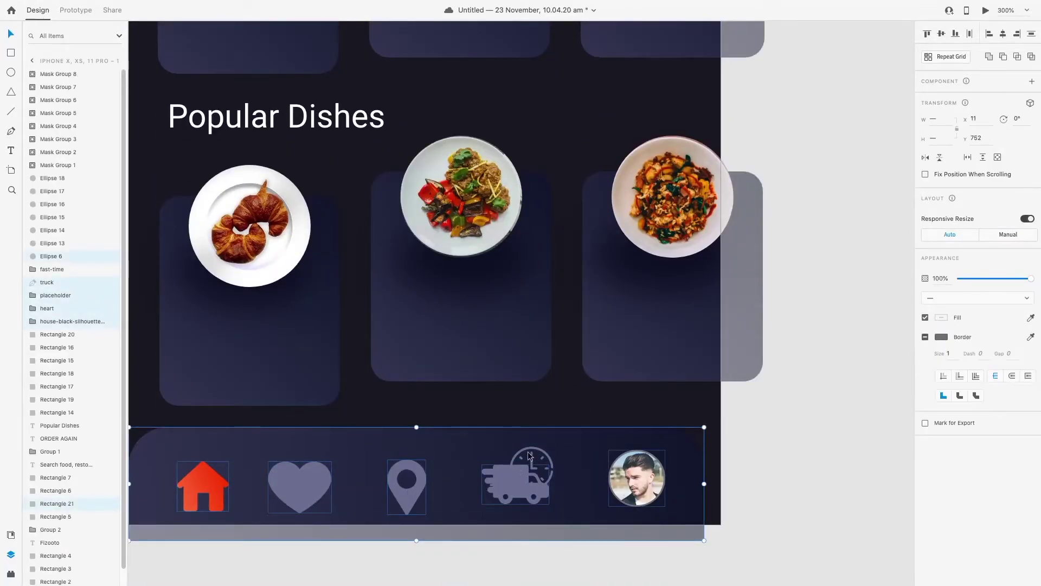
drag(477, 512, 477, 503)
click(174, 576)
Step: Select the four navigation icons and the profile picture without the bar, and nudge them up slightly
scroll(174, 576, left, 3)
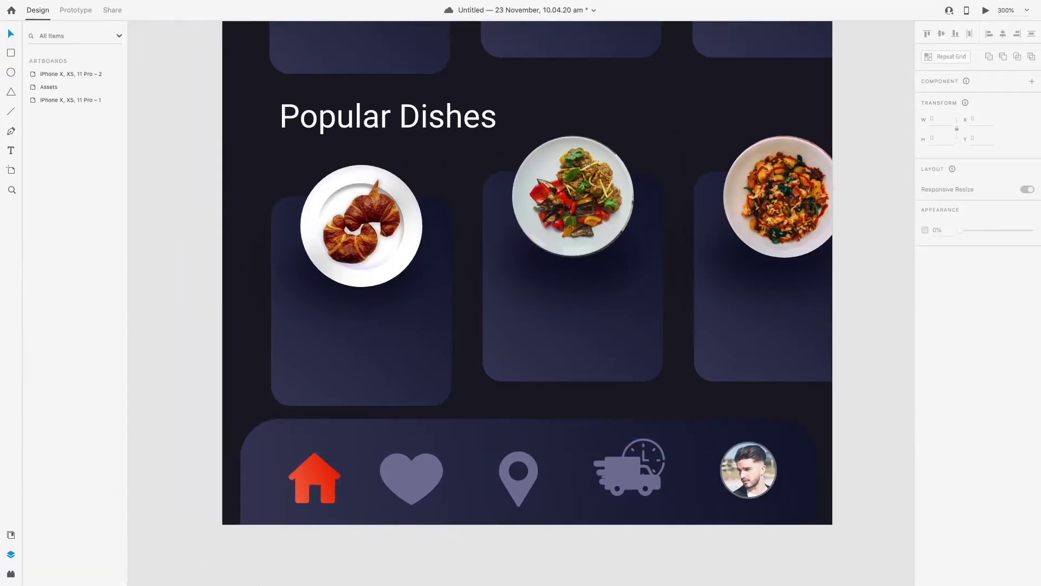
click(314, 480)
shift+click(412, 478)
shift+click(519, 477)
shift+click(630, 477)
shift+click(749, 469)
click(139, 353)
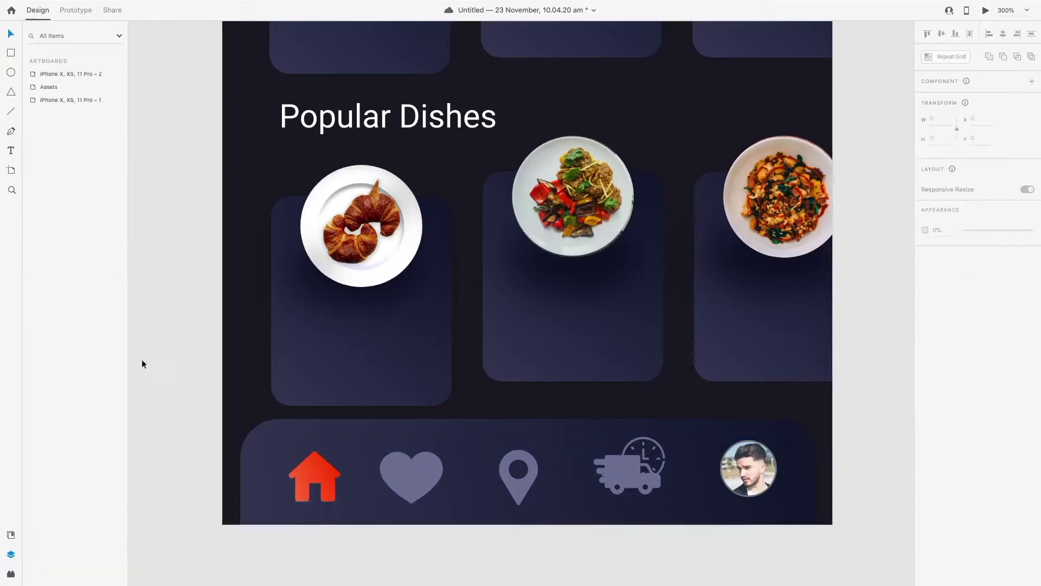
Step: Place blurred shadow copies at both ends of the navigation bar and stack them behind the bar, just above the screen background
click(233, 497)
drag(251, 492, 820, 491)
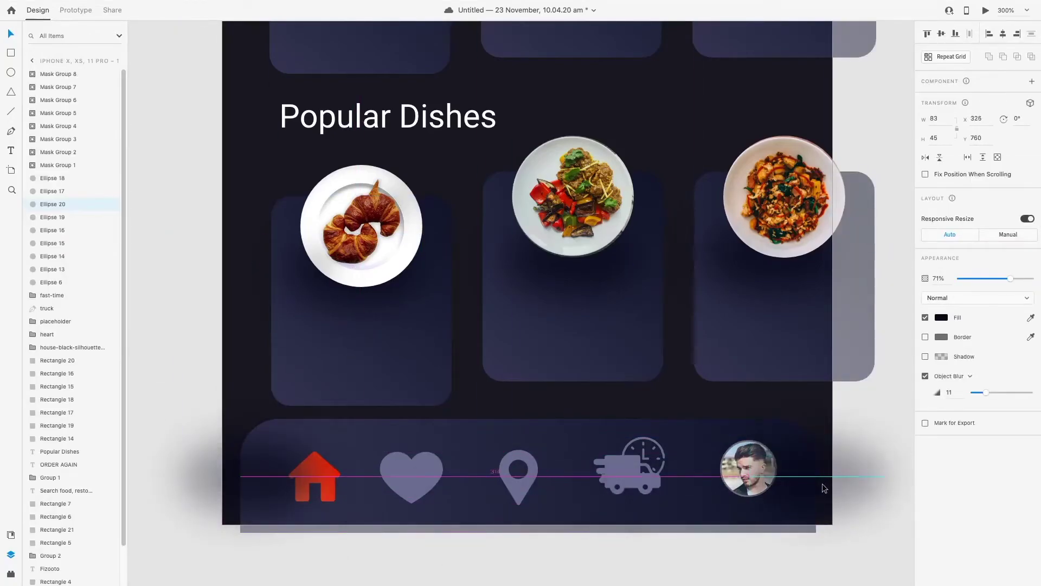
key(ctrl+z)
key(ctrl+shift+z)
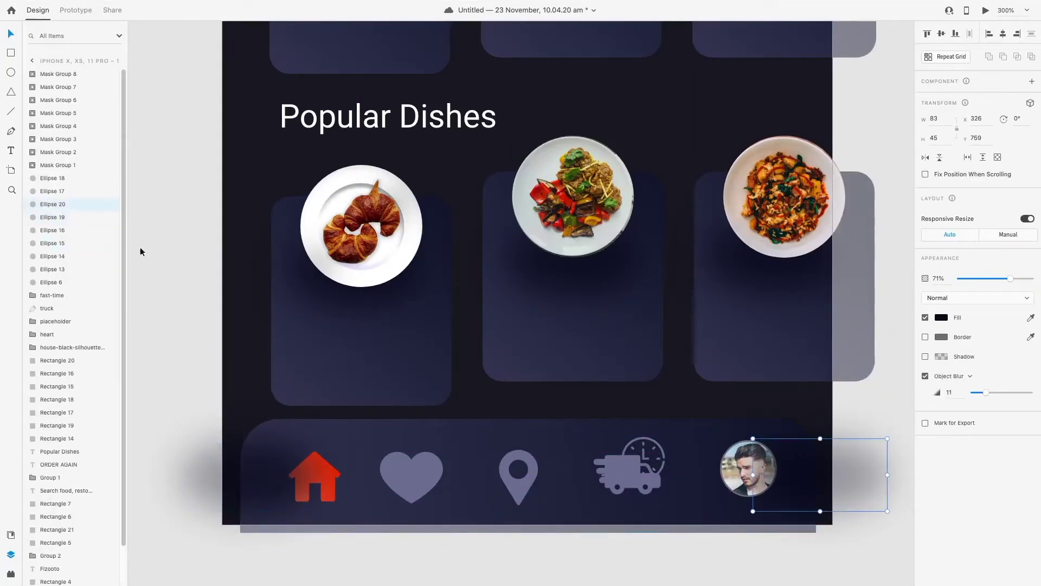
shift+click(55, 217)
drag(55, 217, 66, 578)
Step: Make another shadow copy, stack it above the navigation bar background but below the icons, and move it behind the home icon
drag(324, 476, 212, 389)
scroll(60, 555, down, 1)
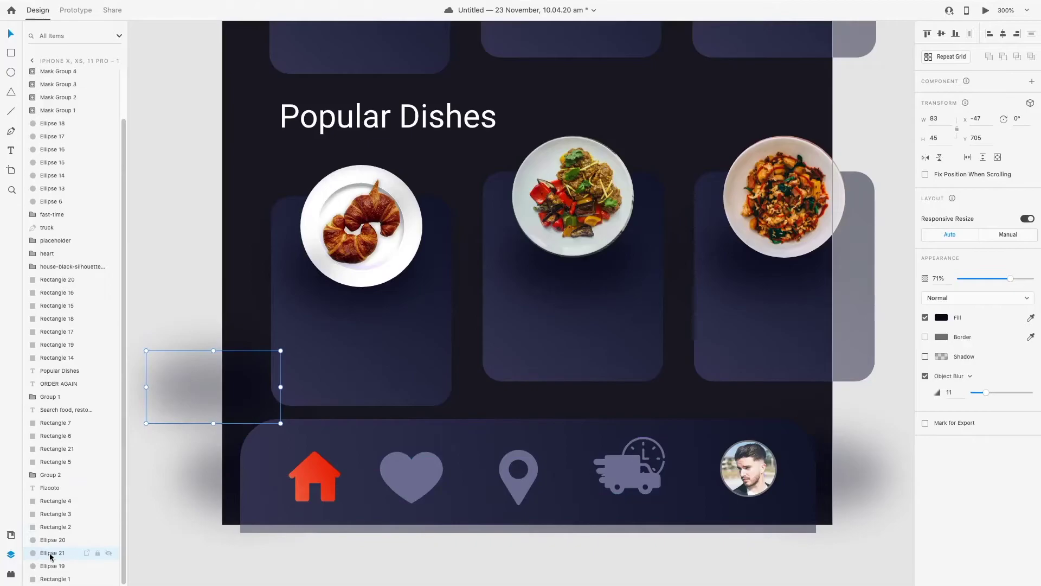
drag(52, 279, 52, 280)
drag(228, 407, 329, 503)
Step: Resize the home icon's shadow to surround the icon, slightly reduce its Object Blur and centre it
drag(379, 447, 346, 490)
drag(986, 392, 982, 392)
drag(281, 483, 279, 483)
key(Escape)
Step: Examine the whole home screen, from its header and photo cards down to the dish shadows and navigation bar
click(1026, 10)
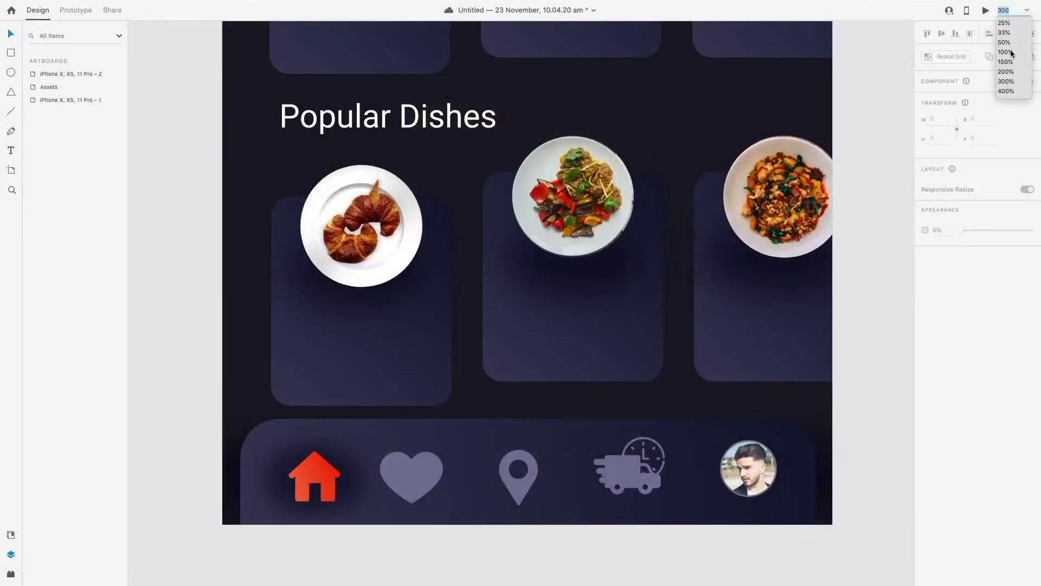
click(1009, 47)
scroll(783, 256, up, 5)
scroll(783, 260, up, 2)
scroll(783, 260, down, 2)
scroll(784, 260, up, 3)
click(639, 92)
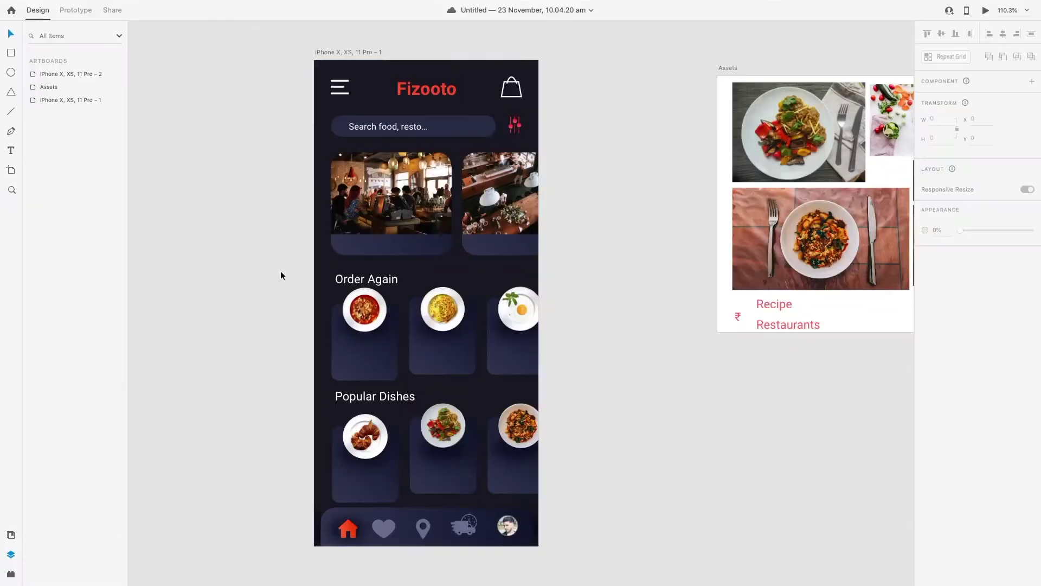
Step: Place a copy of the Restaurants label from Assets below the first restaurant photo and make it white
drag(789, 323, 369, 241)
click(941, 436)
click(810, 371)
key(Escape)
key(Right)
key(Right)
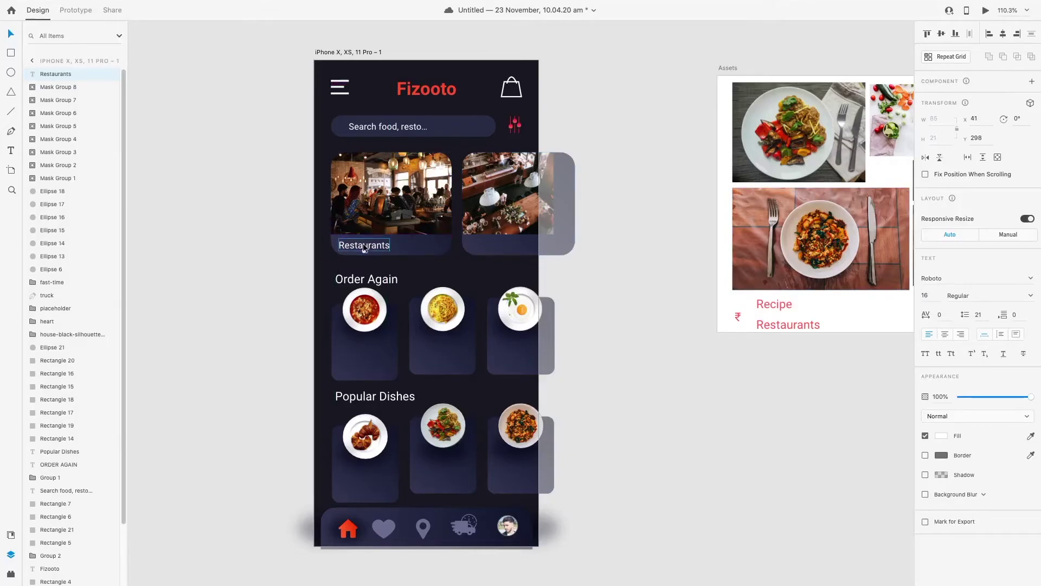
Step: Copy the Restaurants label below the second restaurant photo, level with the first, and delete the extra copy
click(568, 275)
click(351, 227)
text(Restaurants)
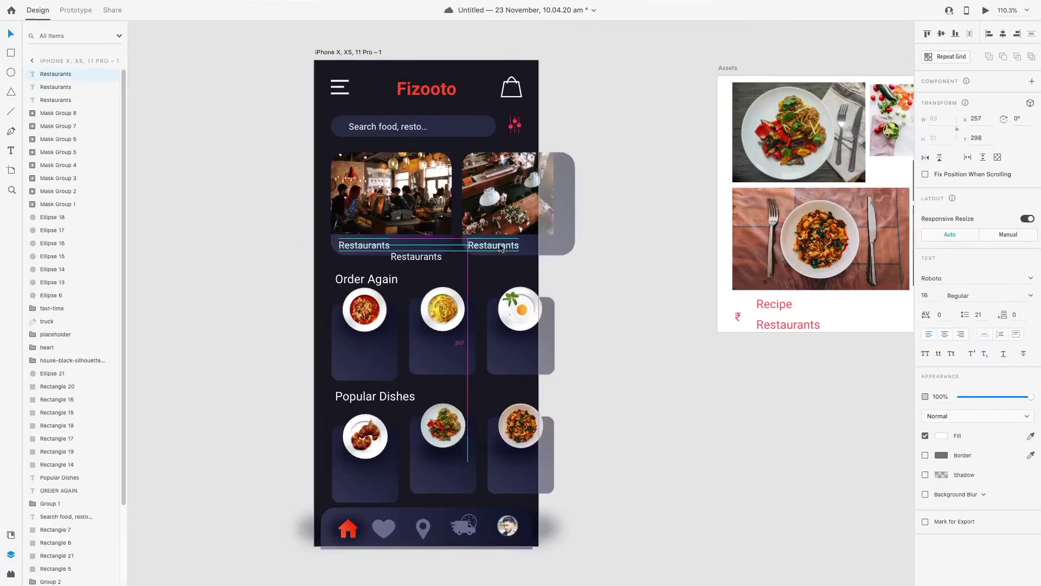
drag(416, 256, 434, 272)
key(Delete)
Step: Copy the navigation bar's heart onto the first restaurant card and add a smaller copy filled with the card's dark colour
click(384, 528)
drag(384, 528, 433, 248)
click(941, 382)
click(919, 425)
click(443, 242)
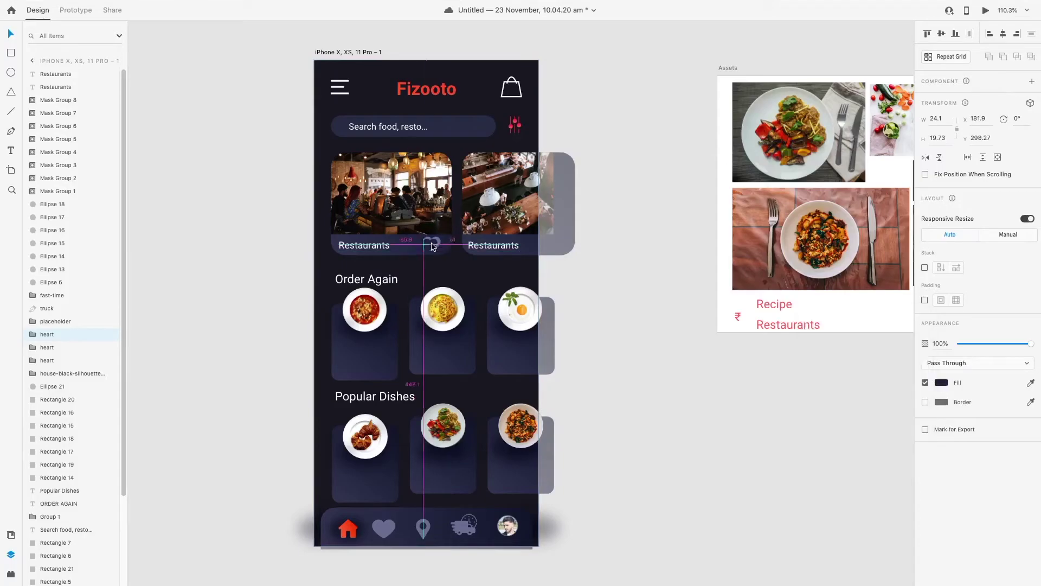
Step: Centre the smaller dark heart inside the larger one on the first restaurant card to form an even outline
scroll(434, 246, up, 3)
shift+click(47, 348)
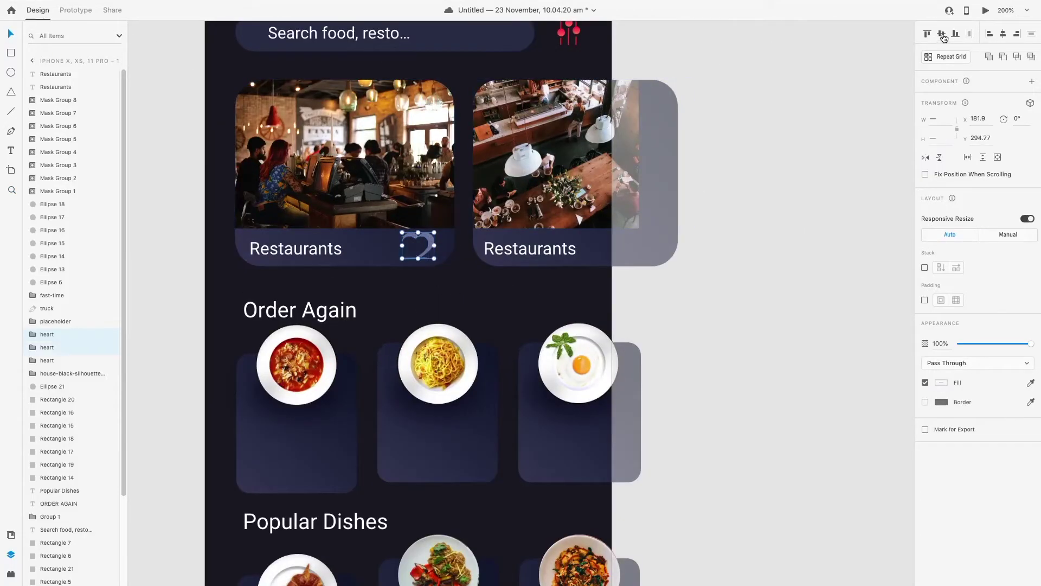
click(431, 261)
scroll(451, 245, up, 5)
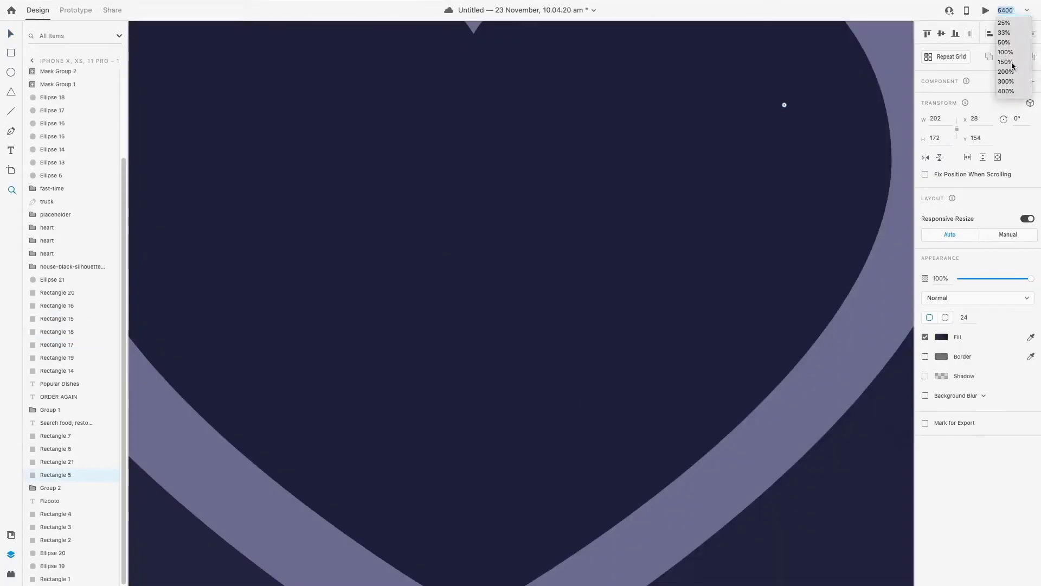
scroll(485, 256, down, 3)
click(502, 305)
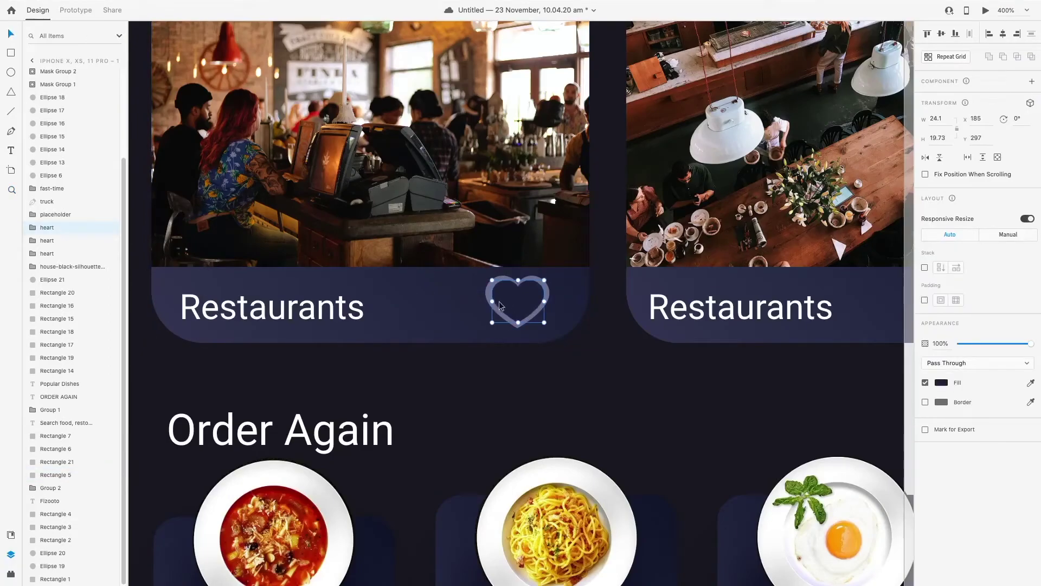
click(576, 321)
click(385, 361)
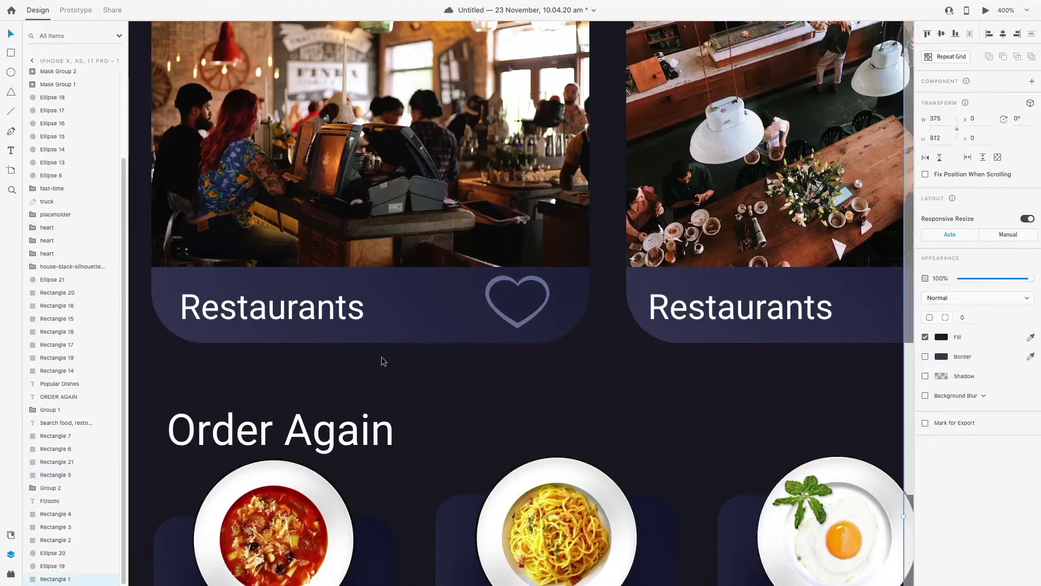
Step: Copy the Recipe label from Assets onto the three Order Again cards and the three Popular Dishes cards
scroll(360, 377, down, 2)
click(1026, 10)
click(1005, 52)
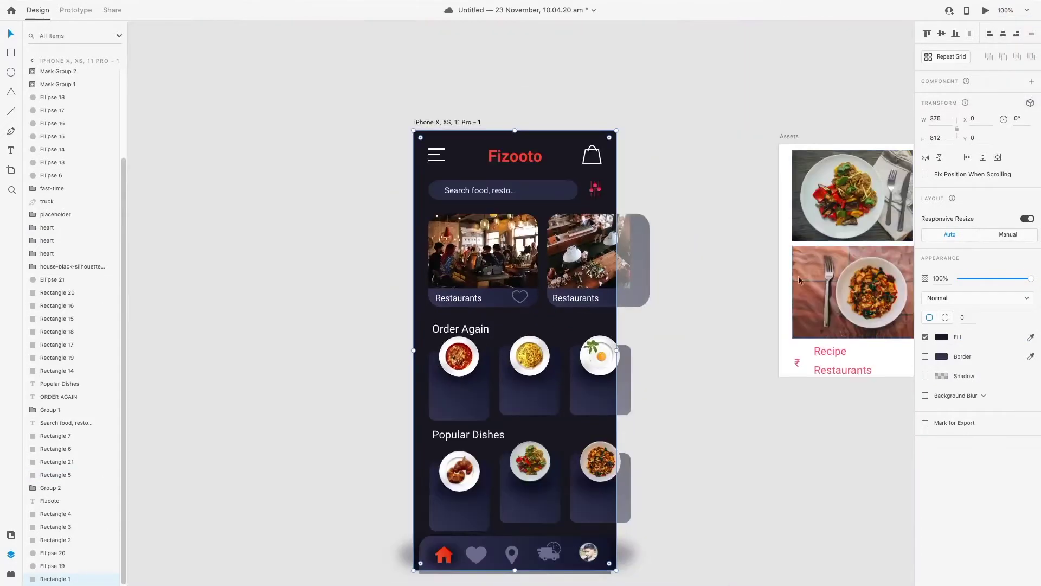
click(830, 288)
drag(830, 288, 589, 337)
shift+click(451, 341)
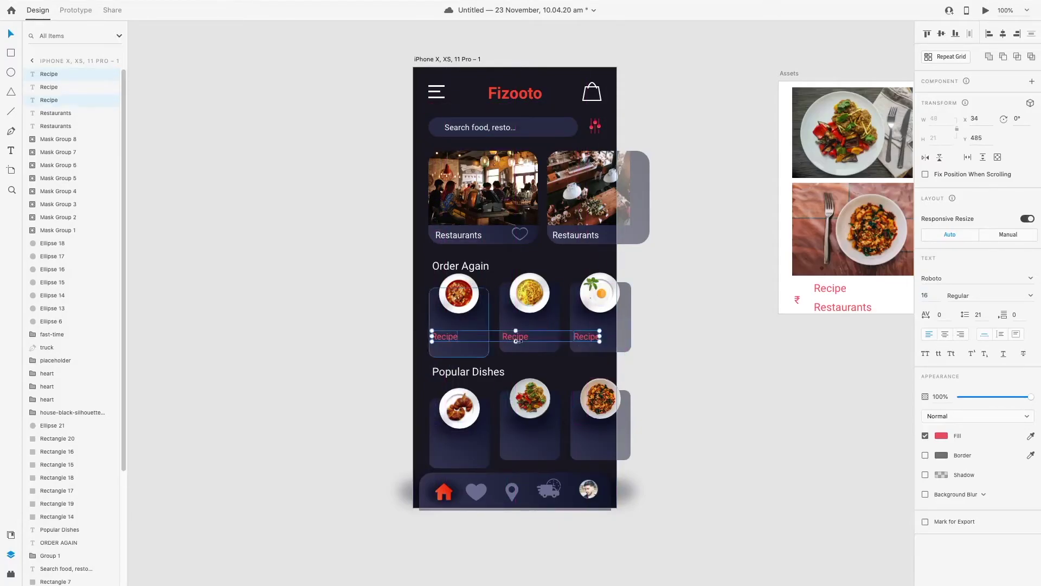
key(ctrl+d)
drag(521, 339, 517, 448)
Step: Raise the Recipe labels on the second and third cards of both dish rows to suit their higher cards
click(587, 338)
shift+click(527, 338)
drag(528, 339, 514, 333)
click(662, 353)
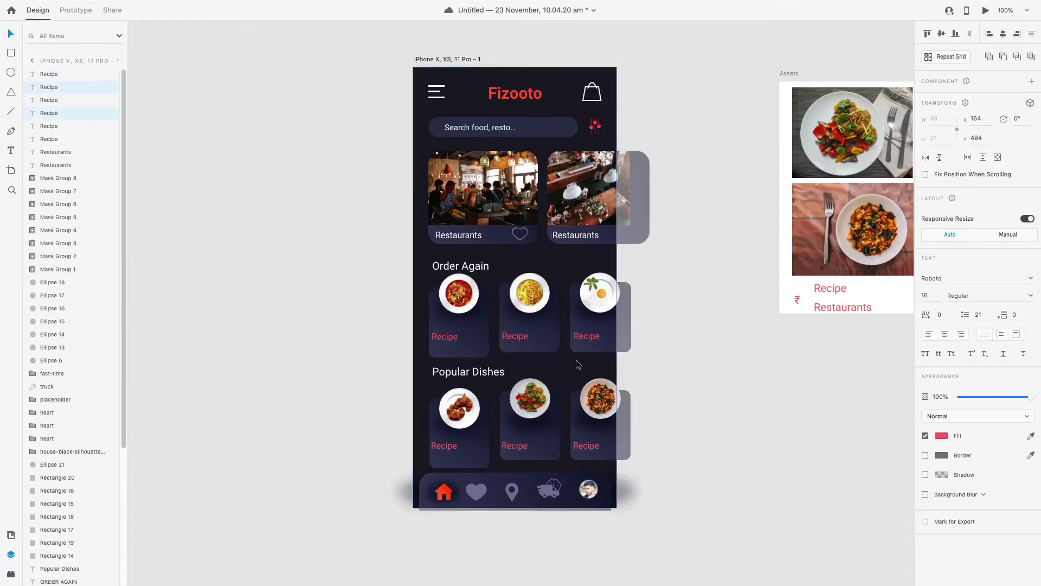
click(515, 445)
shift+click(586, 446)
key(shift+Up)
key(Up)
key(Up)
Step: Nudge the Recipe labels on the first card of each dish row slightly to the right
click(444, 445)
key(Right)
key(Right)
key(Right)
key(Right)
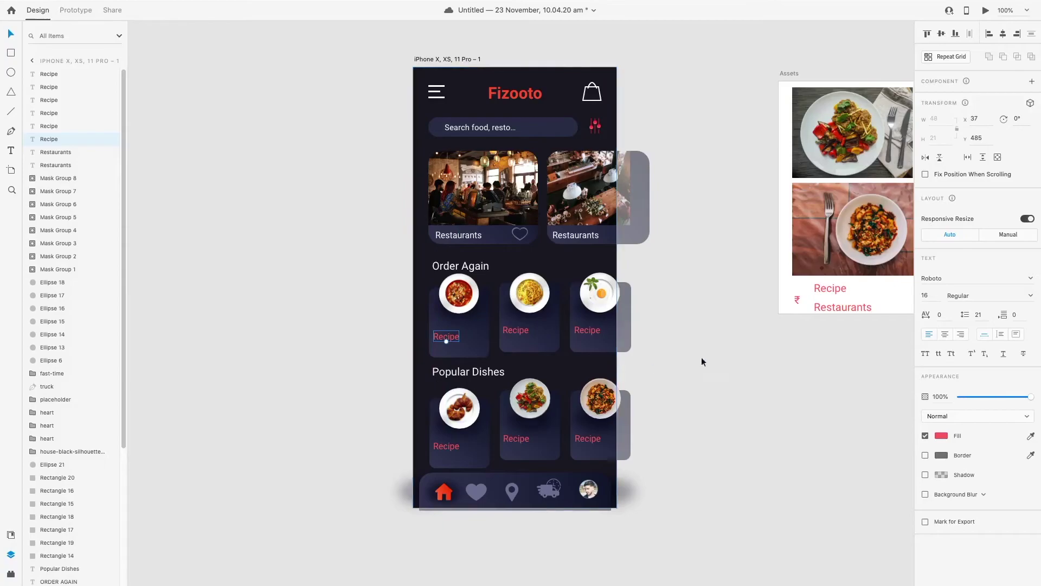
Step: Copy the rupee sign from Assets below the Recipe label on all six dish cards
click(649, 362)
click(797, 300)
drag(798, 299, 578, 451)
shift+click(507, 453)
shift+click(436, 459)
drag(504, 454, 505, 345)
Step: Set the fill of all Recipe labels and rupee signs on the dish cards to white, #FFFFFF
click(733, 398)
drag(603, 321, 436, 459)
click(942, 437)
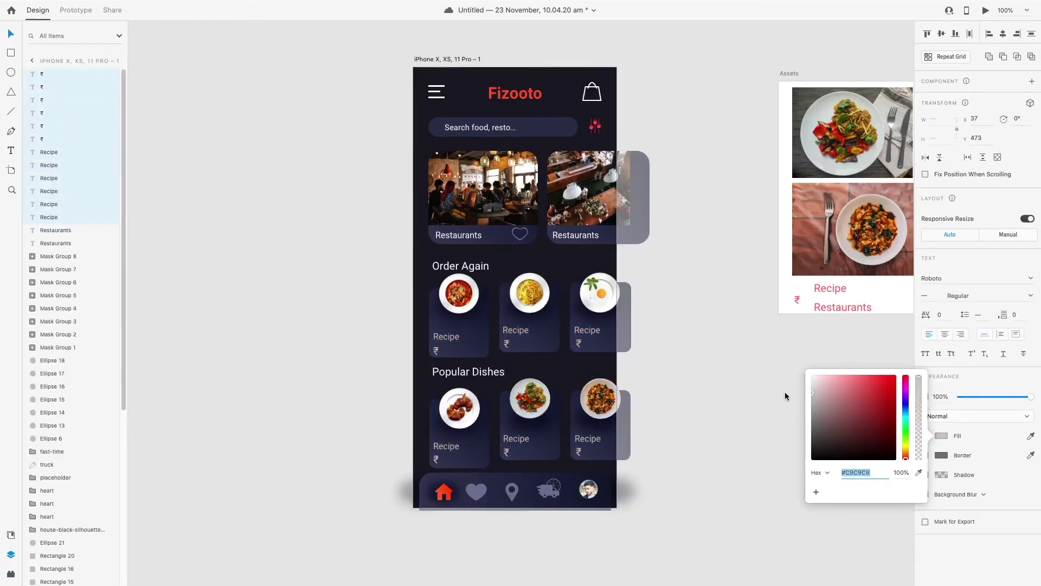
text(ffffff)
key(Return)
click(682, 444)
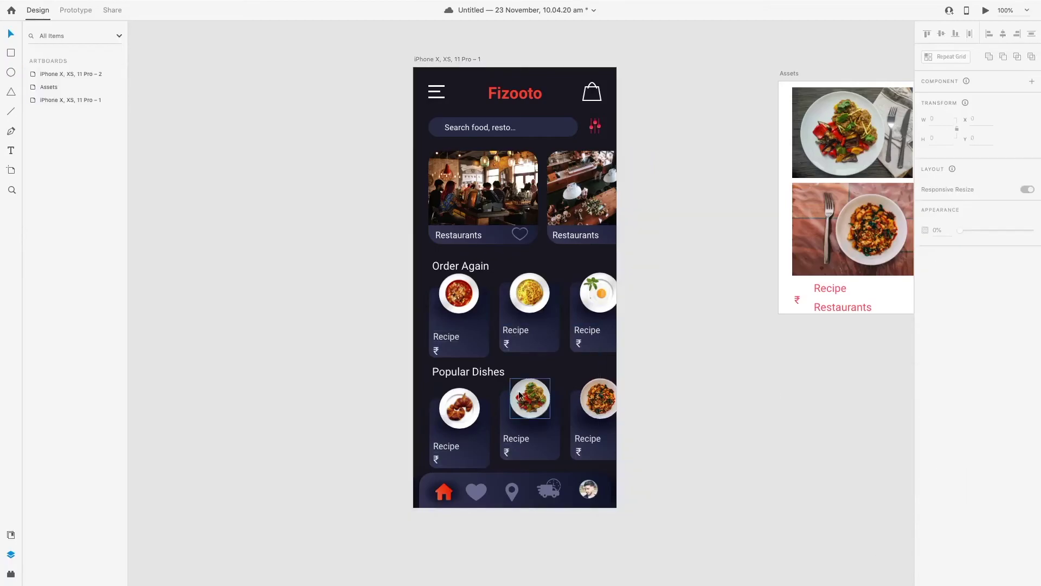
Step: Add the price 199 beside the rupee sign and copy it to all six dish cards
click(461, 350)
click(15, 39)
key(shift+Left)
key(shift+Left)
drag(464, 351, 525, 348)
shift+click(522, 452)
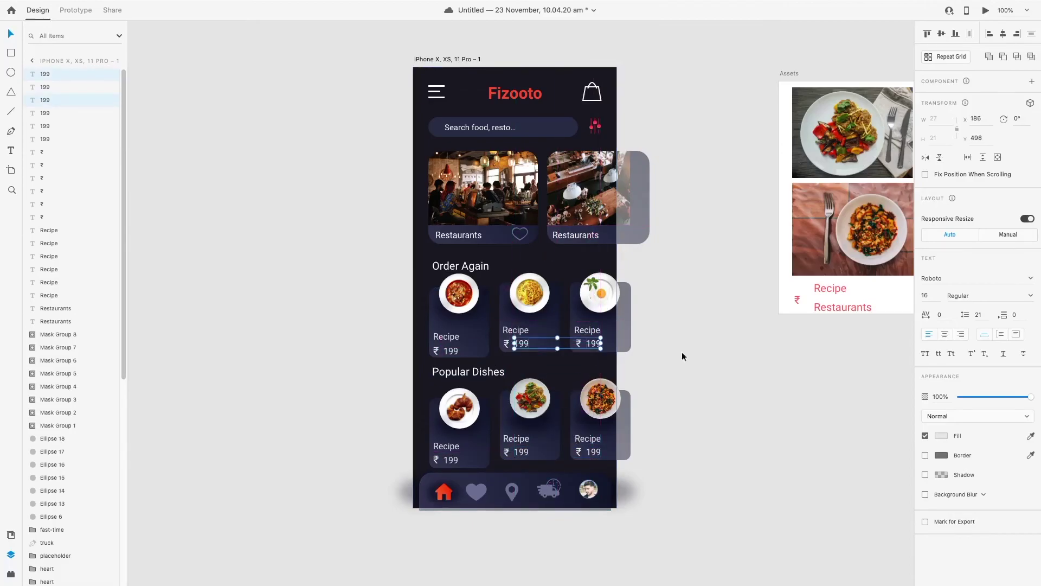
click(737, 415)
Step: Copy the navigation bar's heart beside the price on each Order Again card and duplicate the hearts onto the Popular Dishes cards
click(477, 491)
drag(476, 491, 551, 344)
drag(551, 344, 620, 347)
shift+click(480, 350)
shift+click(551, 343)
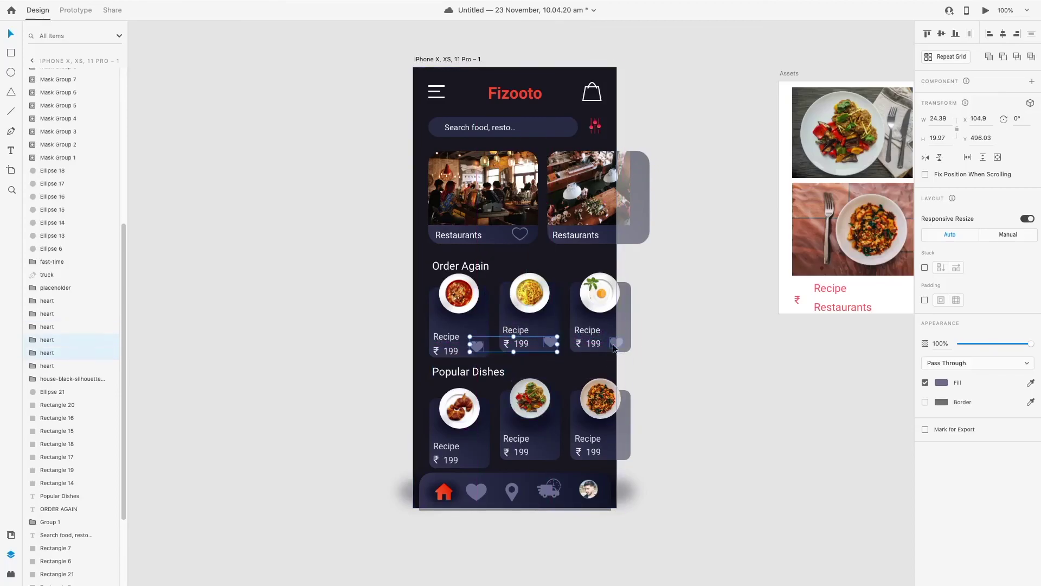
drag(483, 346, 481, 454)
click(719, 405)
Step: Change the fill of the heart on the second Order Again card to bright red
click(549, 340)
click(941, 385)
click(906, 333)
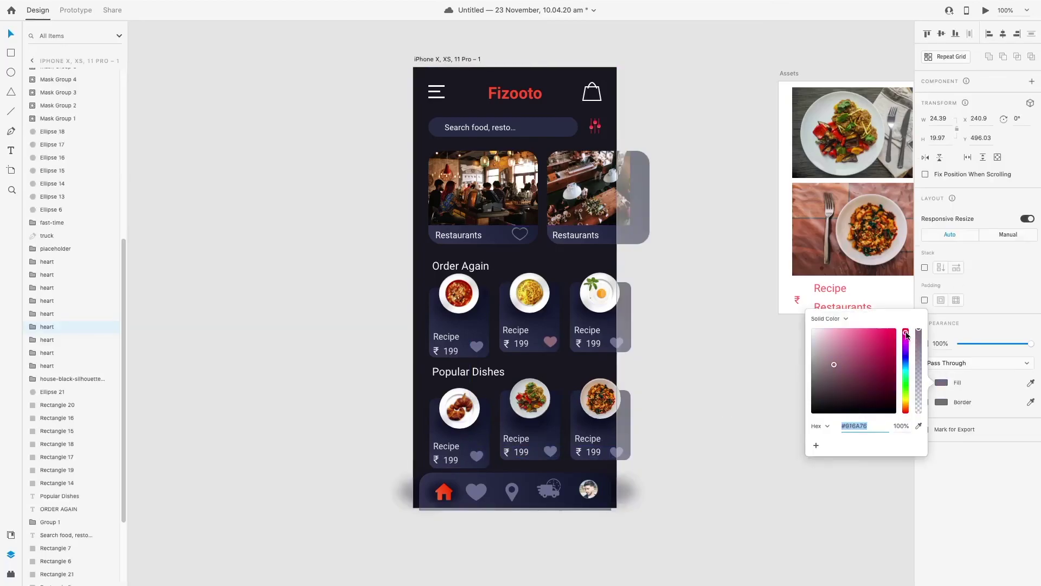
Step: Fill the hearts on the first two Popular Dishes cards with the red sampled from the second Order Again heart
click(476, 455)
shift+click(551, 451)
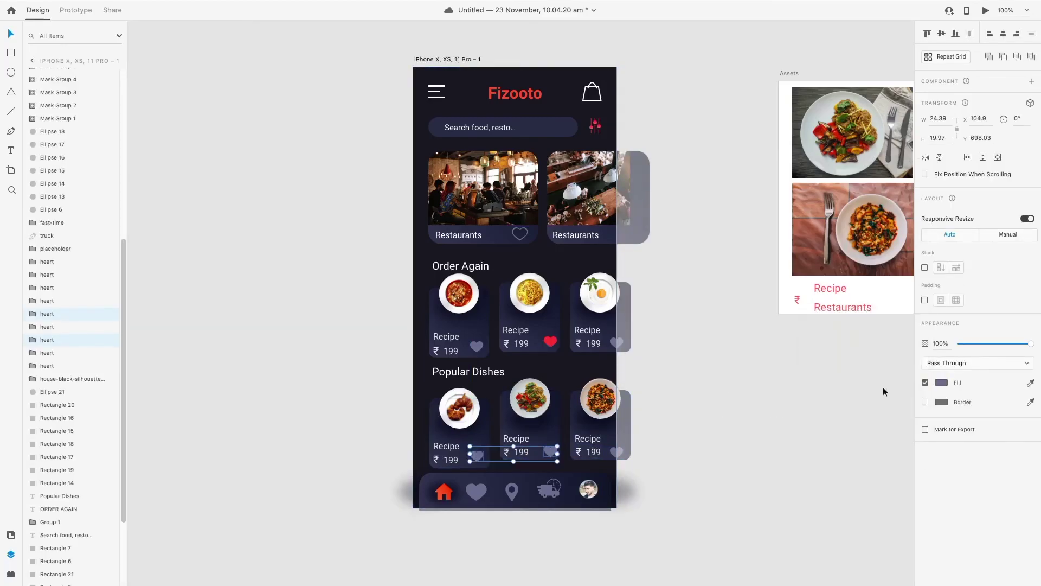
click(942, 382)
click(919, 427)
click(551, 341)
click(701, 353)
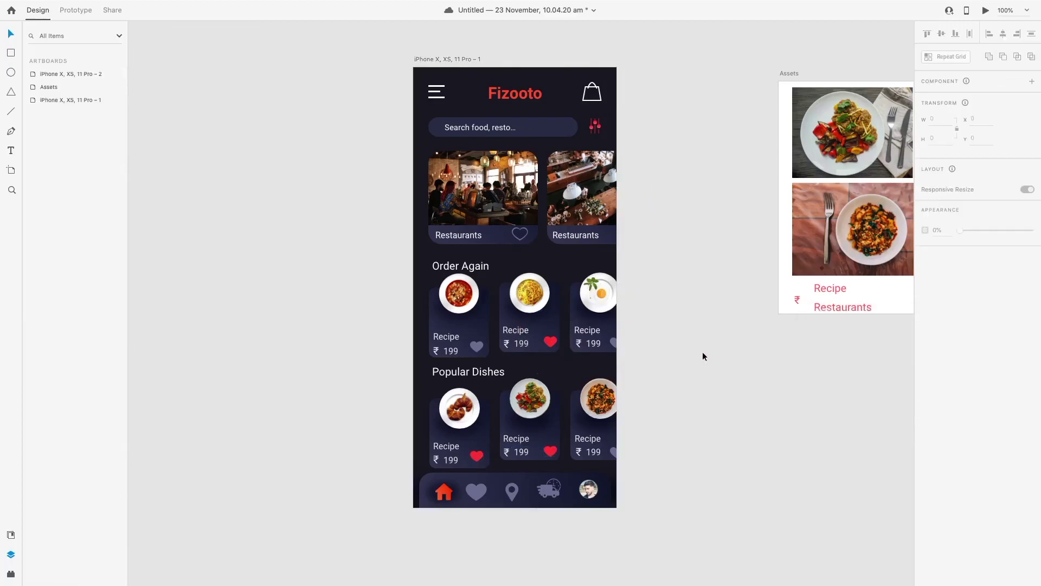
click(444, 493)
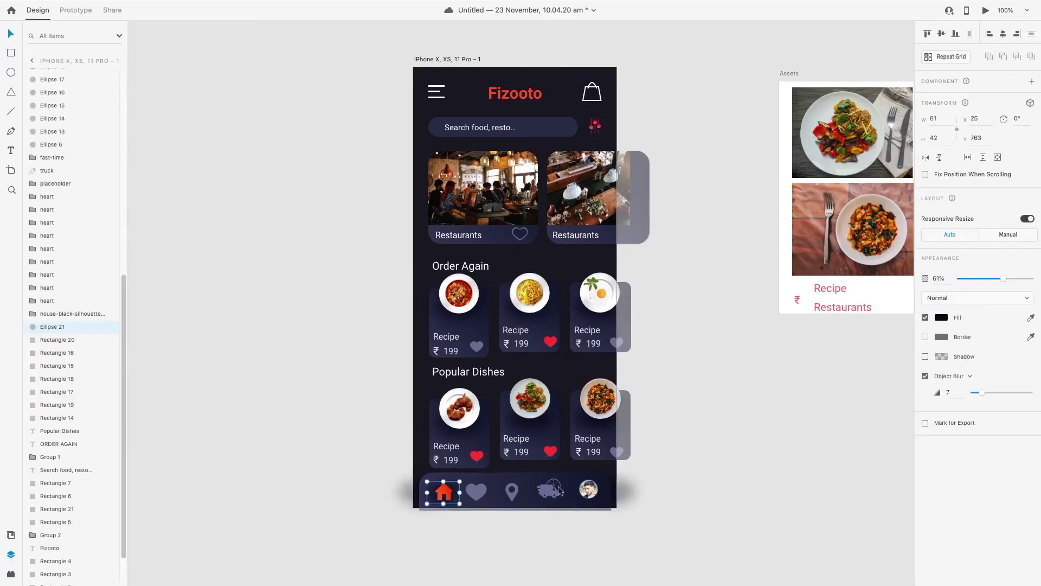
click(745, 353)
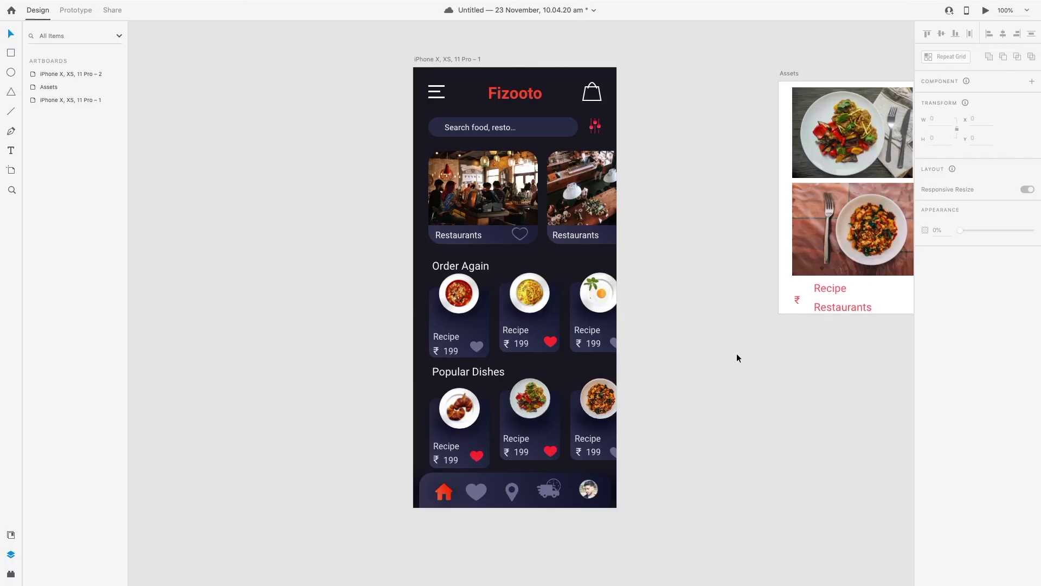